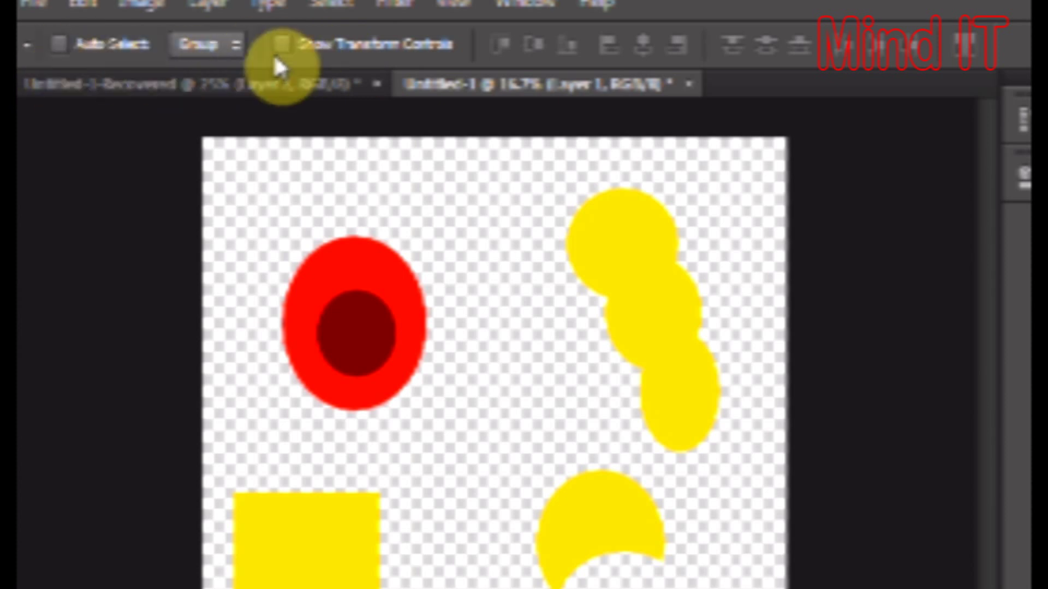
Turn on Auto-Select and Show Transform Controls, test-resize the shapes, then discard the transform
click(59, 46)
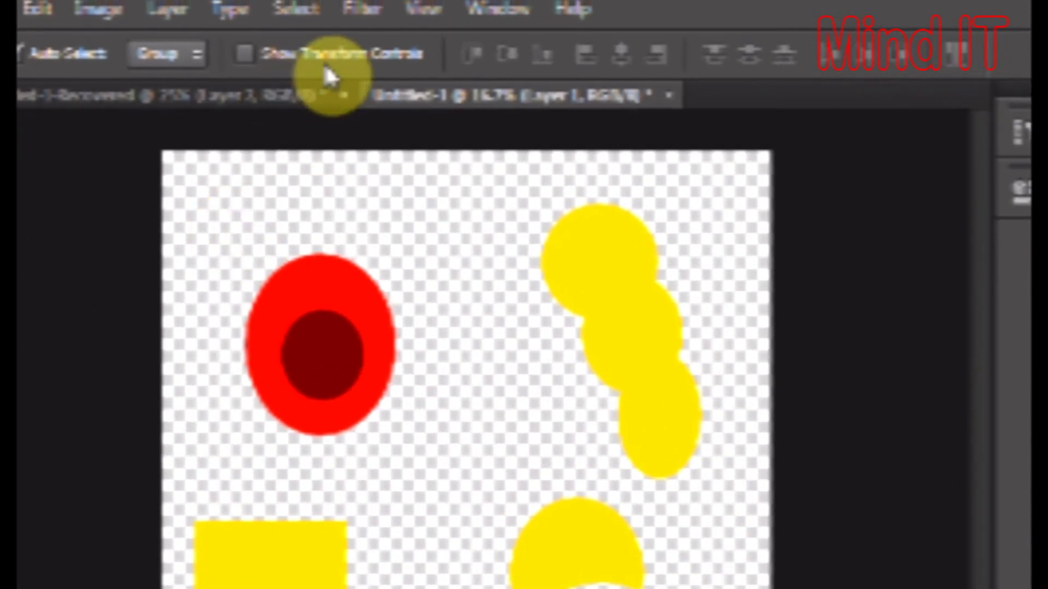
click(246, 53)
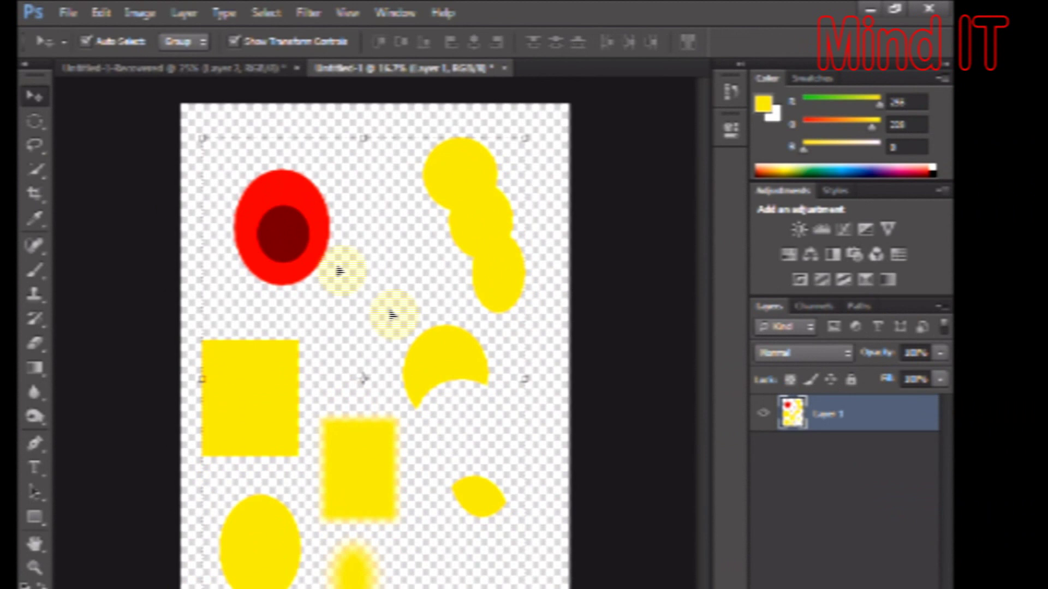
mouse_move(363, 137)
mouse_down()
mouse_move(359, 220)
mouse_move(358, 154)
mouse_up()
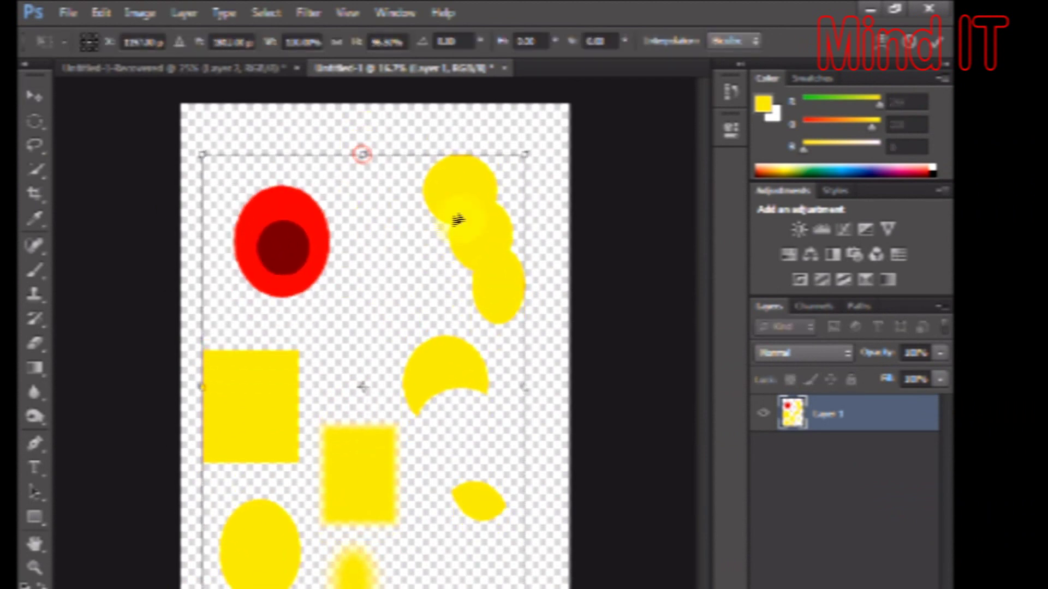
drag(461, 214, 472, 189)
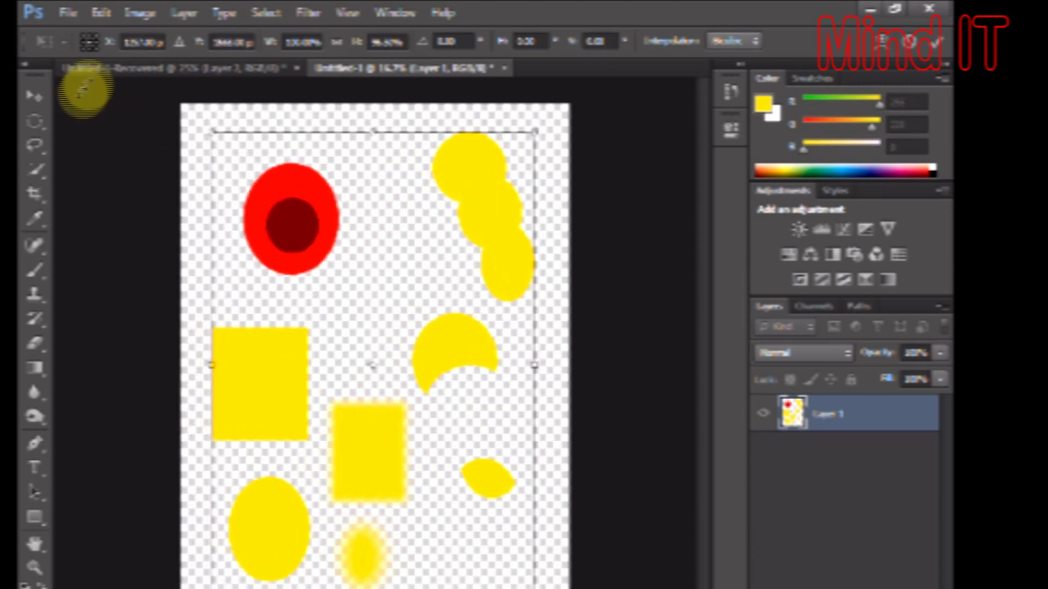
click(33, 99)
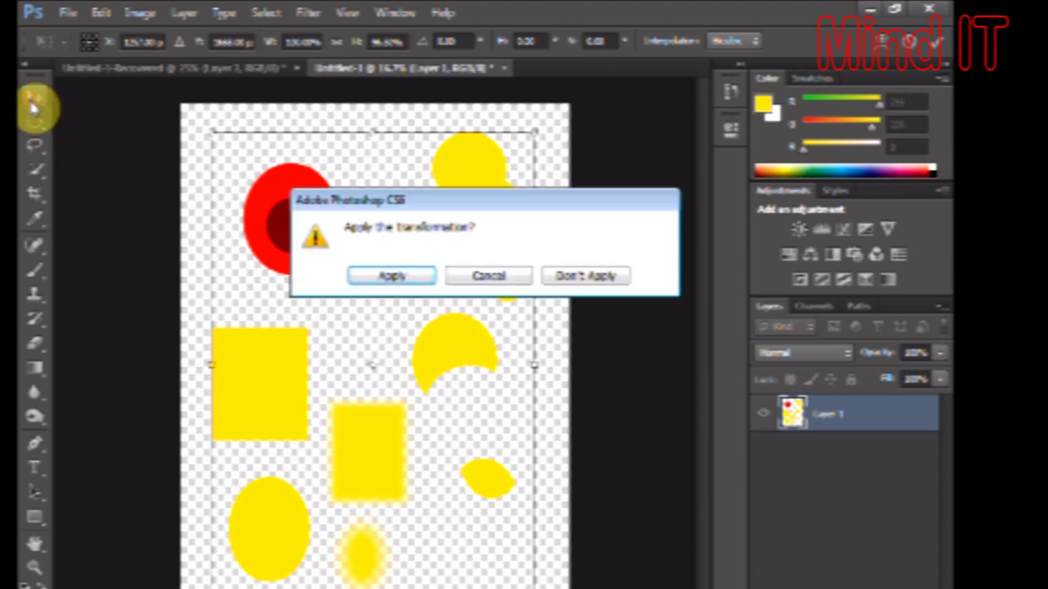
click(557, 277)
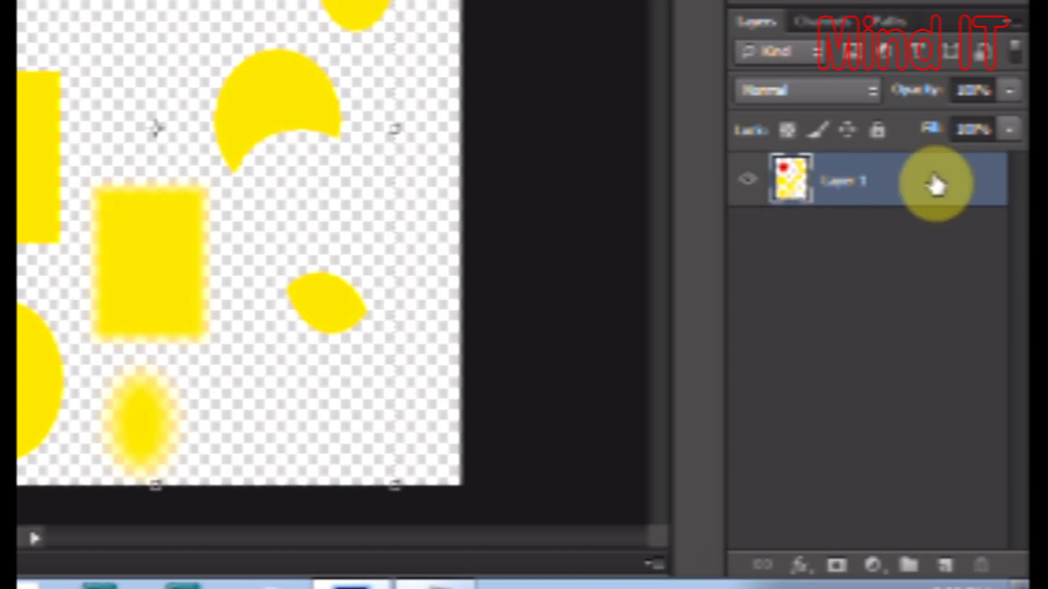
Add two empty layers and reorder the stack so Layer 1 sits above Layer 2 and Layer 3
click(947, 566)
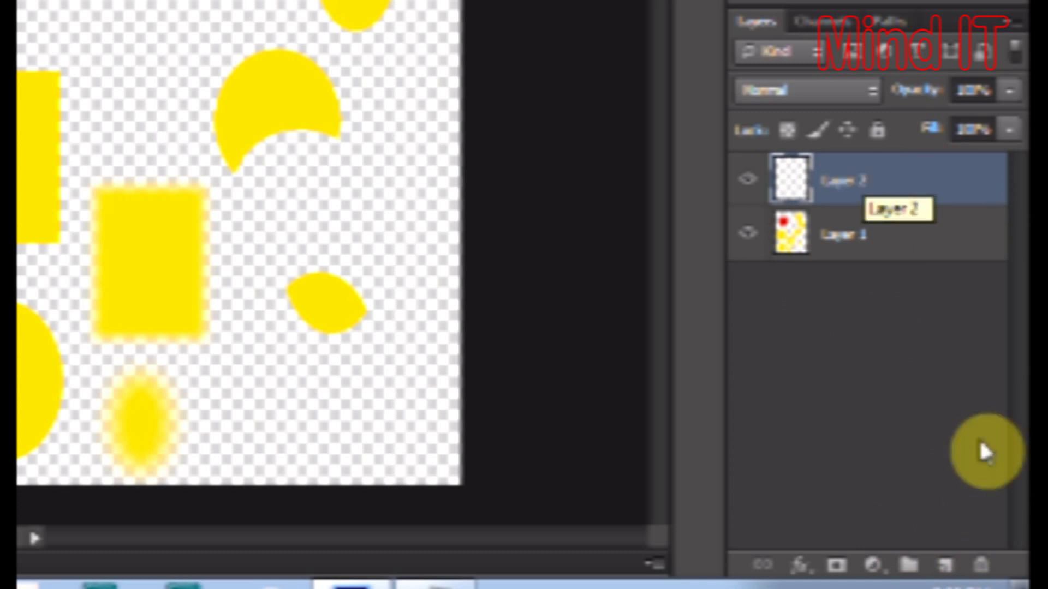
click(948, 566)
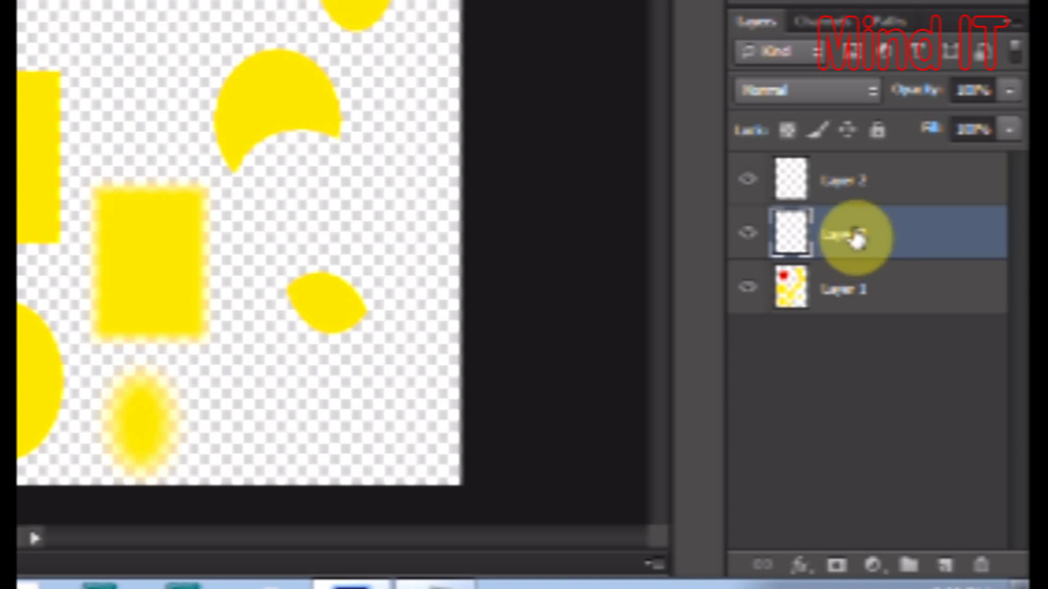
click(842, 182)
drag(845, 188, 842, 300)
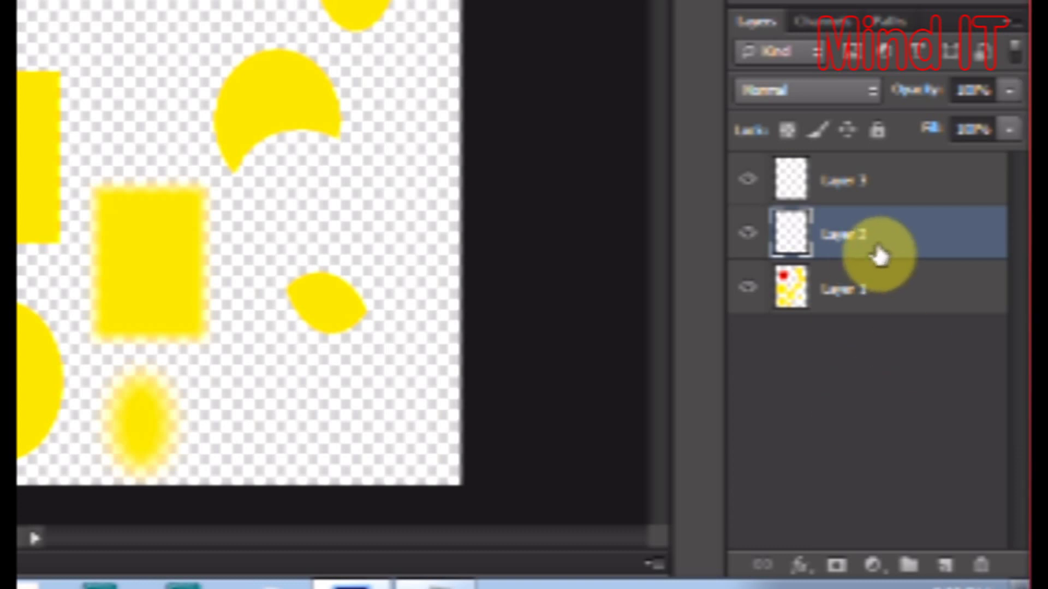
drag(880, 256, 848, 261)
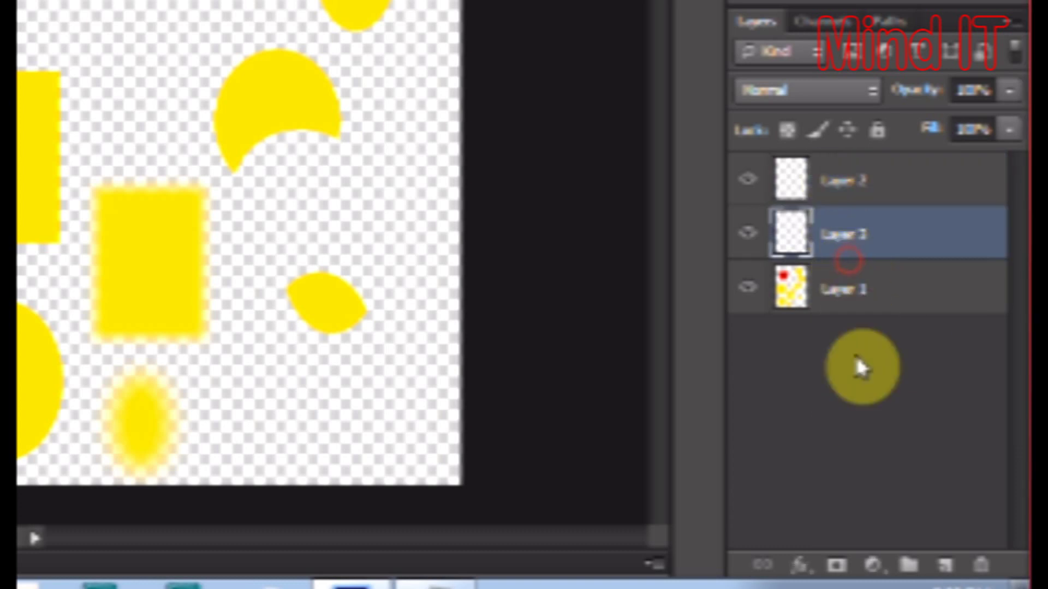
click(861, 302)
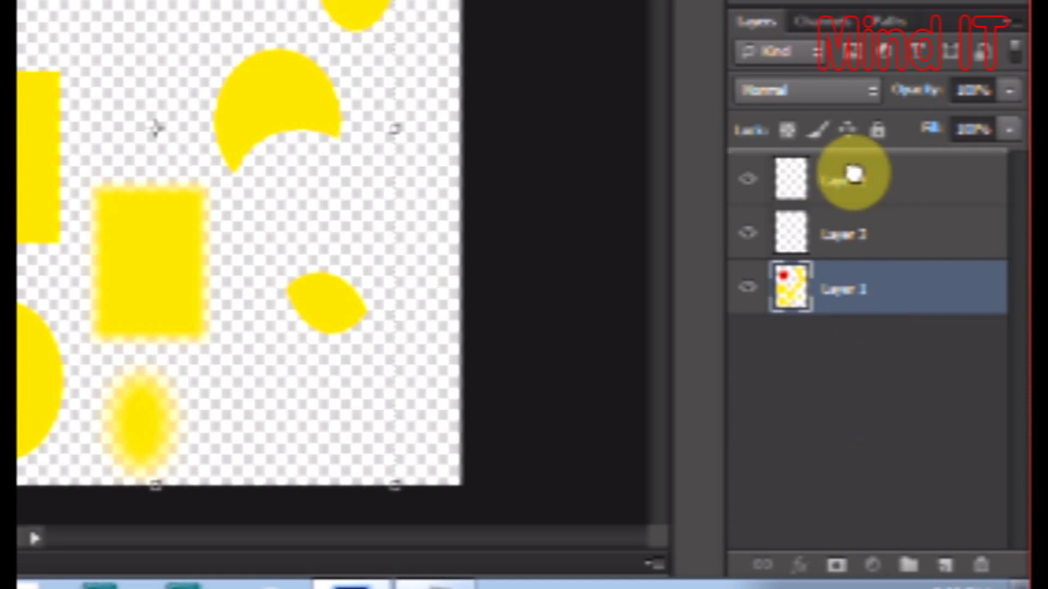
drag(854, 174, 856, 182)
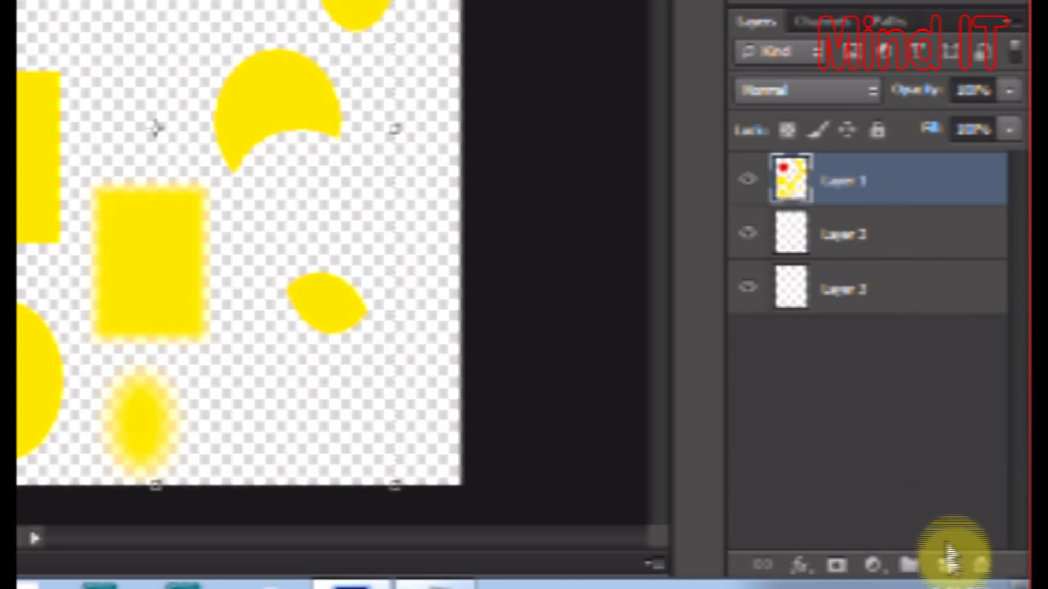
Add Layer 4, create a new group, and move Layers 4, 1, 2 and 3 into it
click(948, 565)
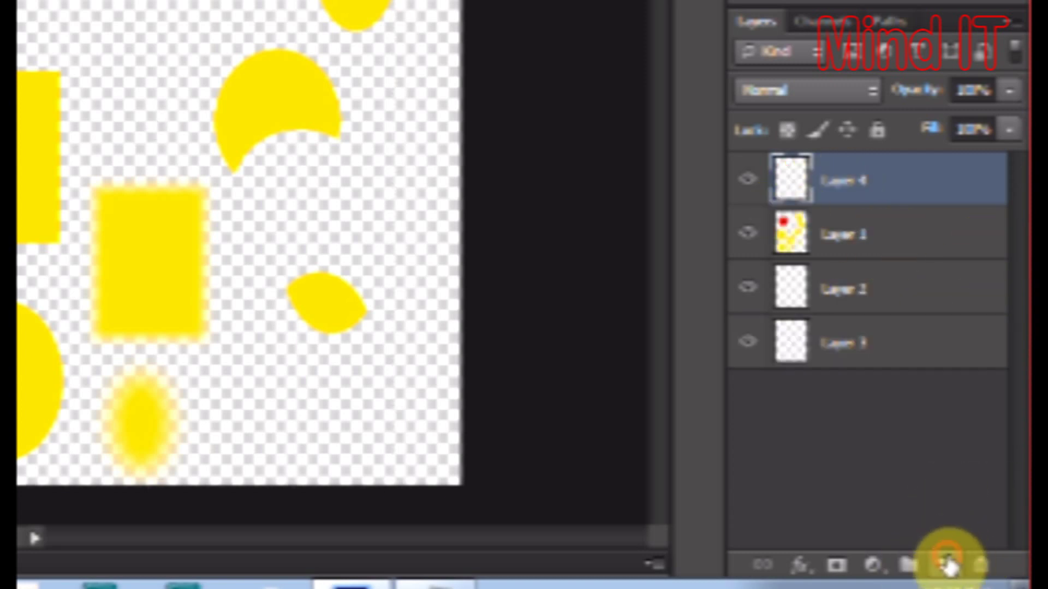
click(908, 565)
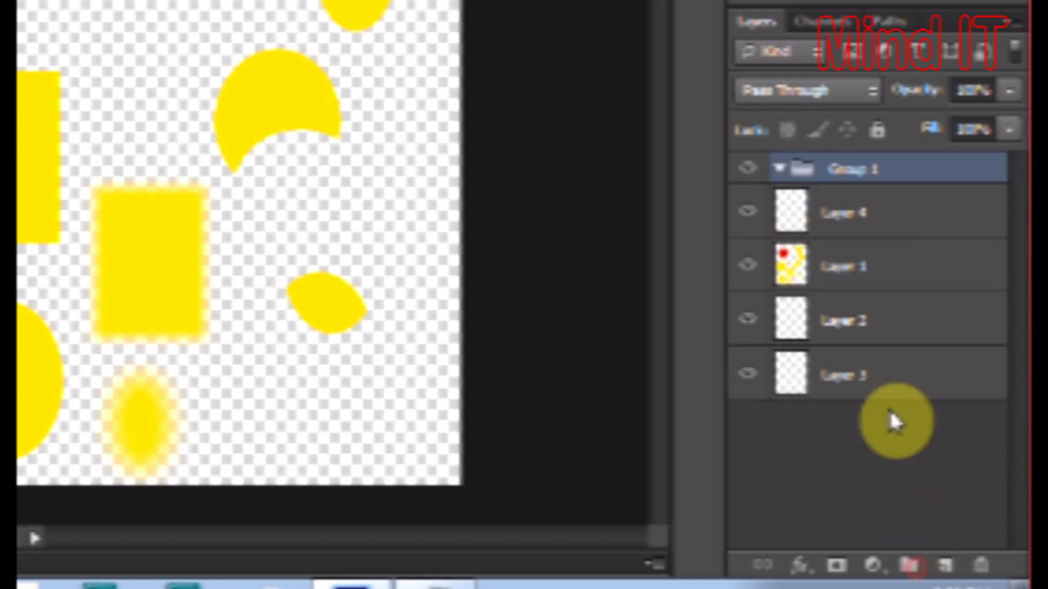
click(783, 173)
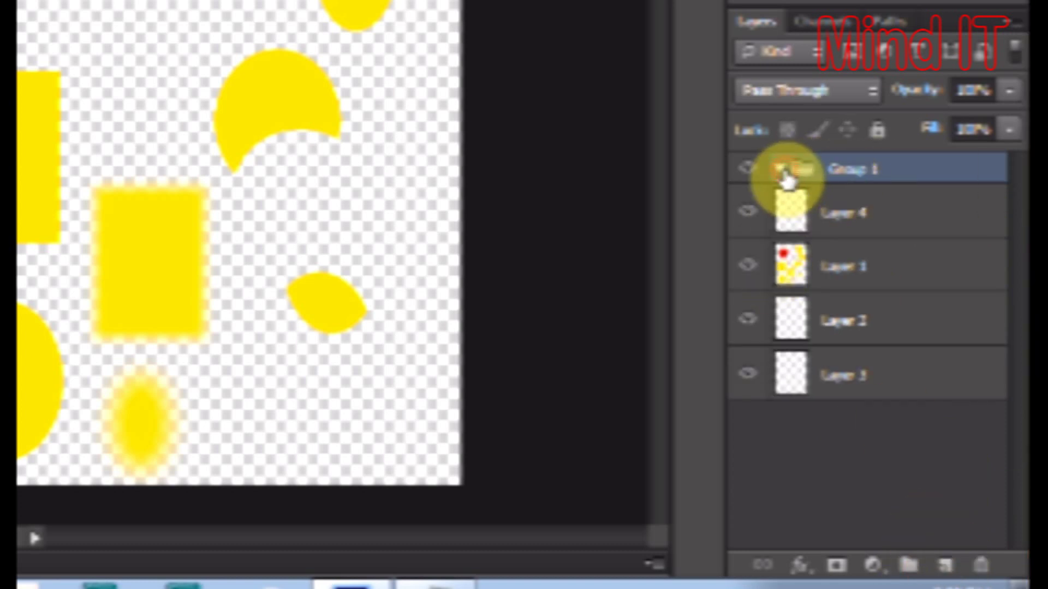
click(852, 214)
drag(860, 212, 858, 168)
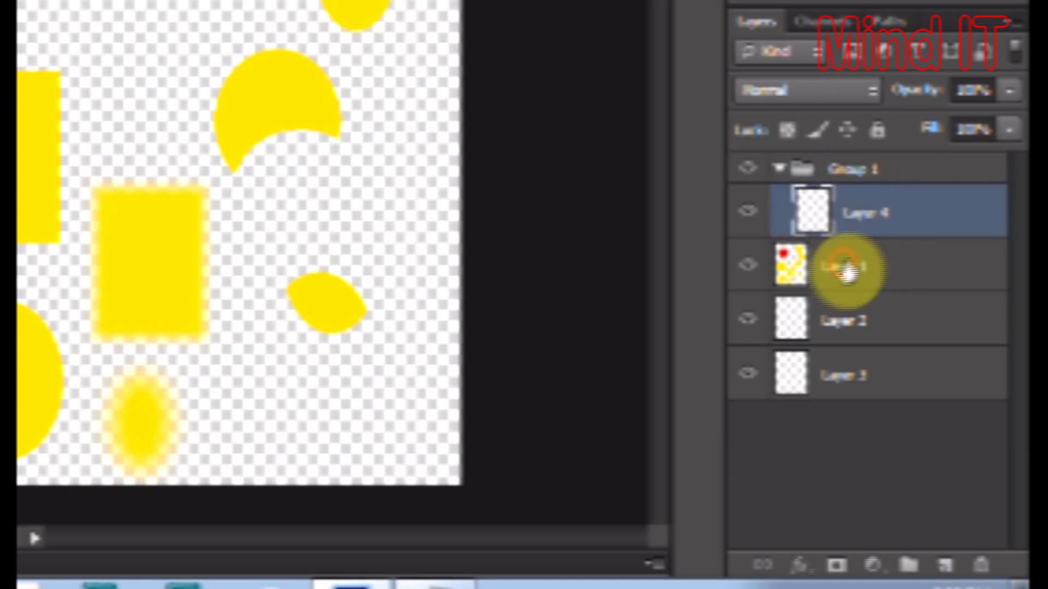
drag(865, 266, 868, 245)
drag(866, 321, 868, 297)
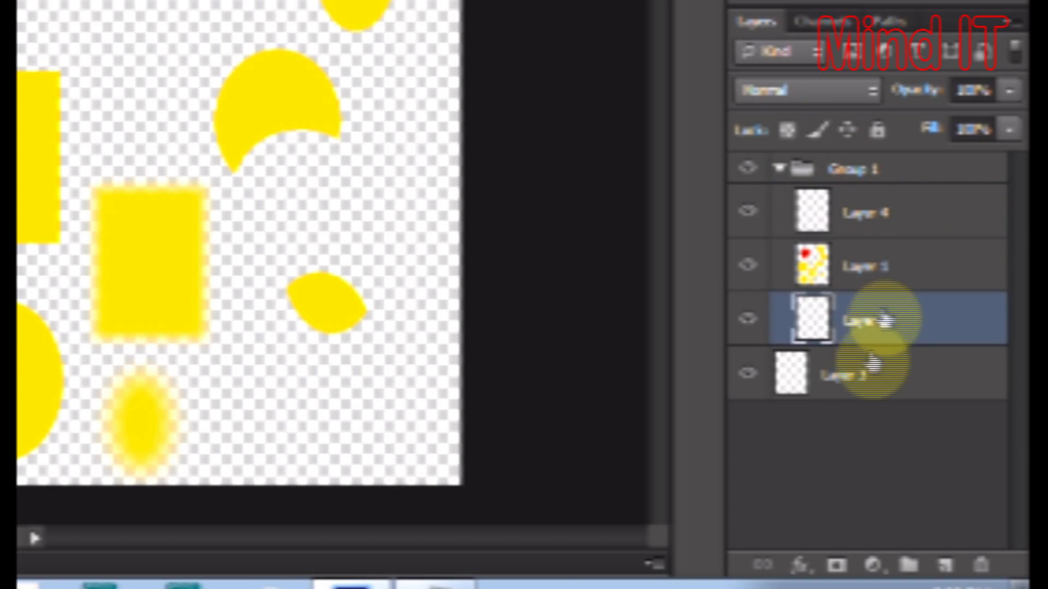
drag(863, 356, 884, 339)
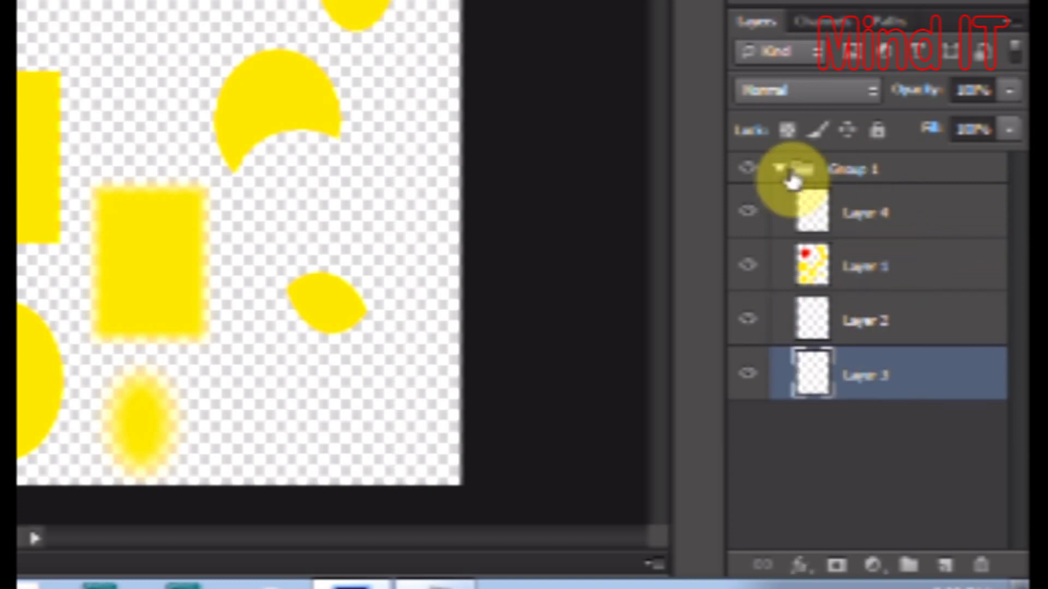
Rename the group to 'try' and collapse it
double_click(848, 169)
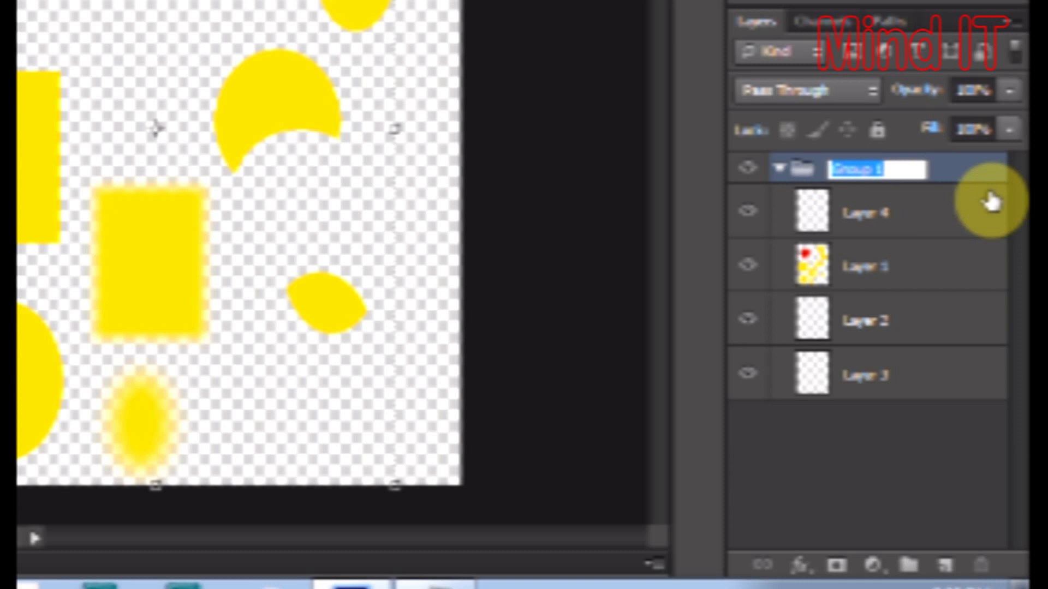
text(try)
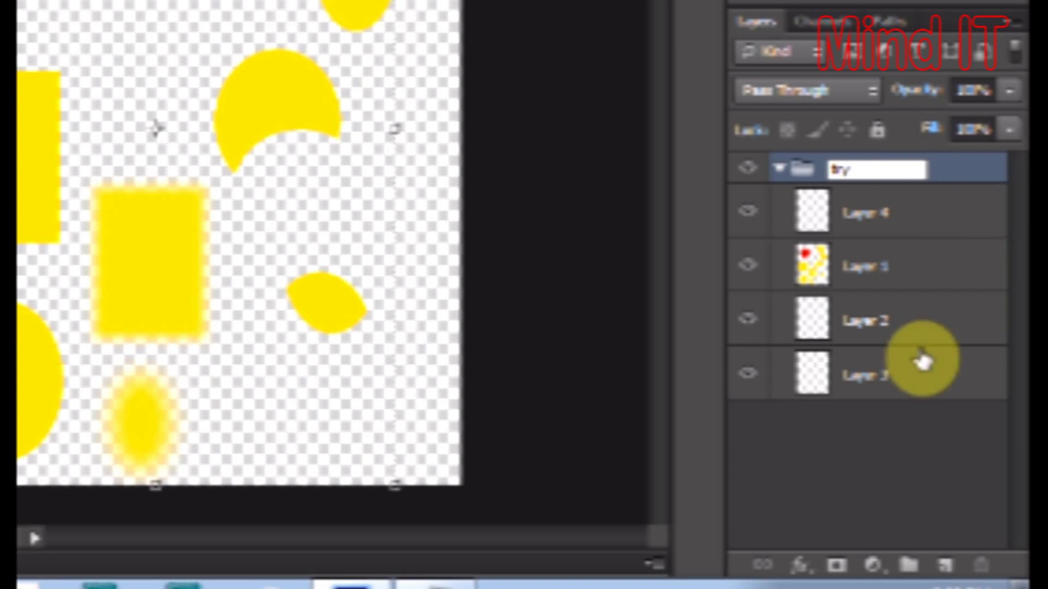
click(908, 426)
click(781, 173)
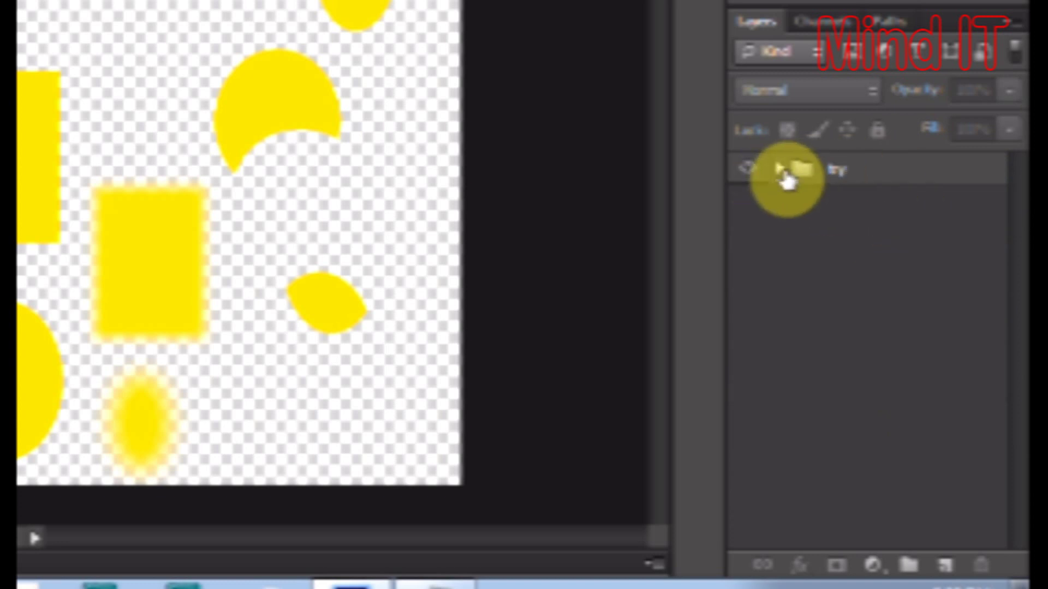
Expand the try group and switch off Layer 3's visibility, keeping the other layers shown
click(743, 173)
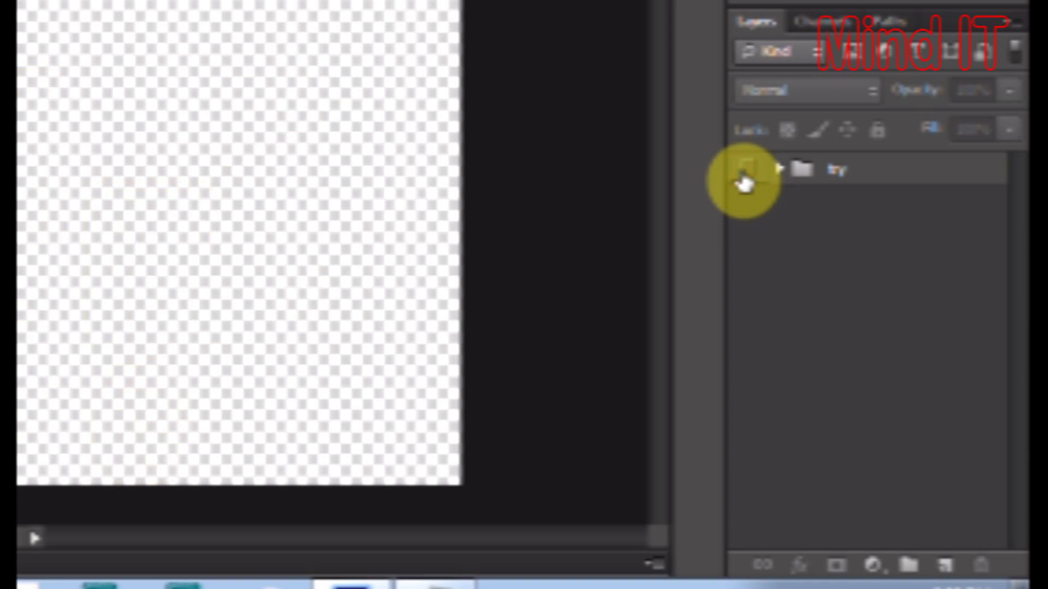
click(743, 175)
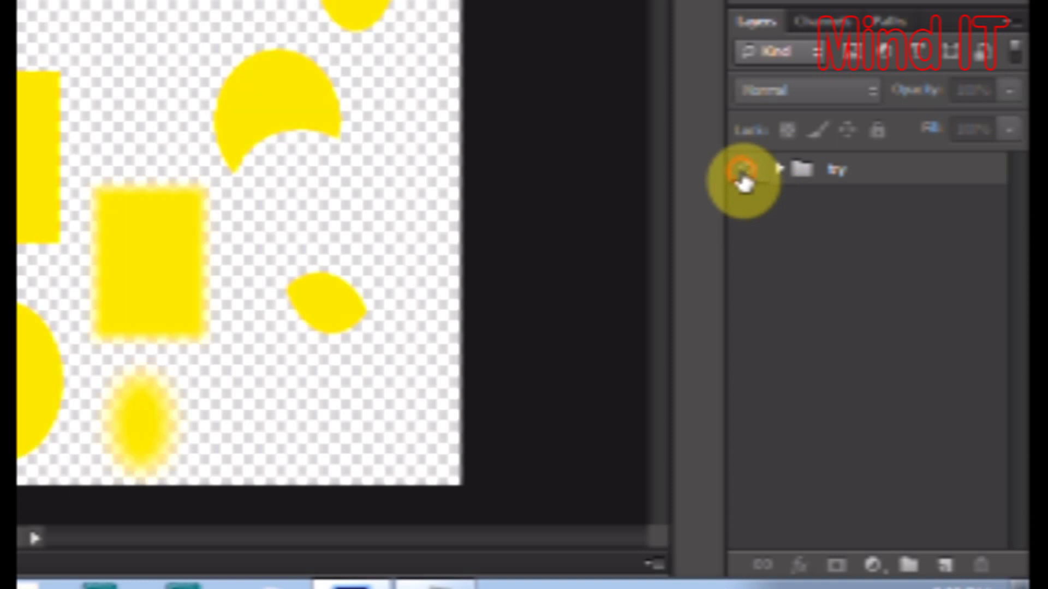
click(779, 170)
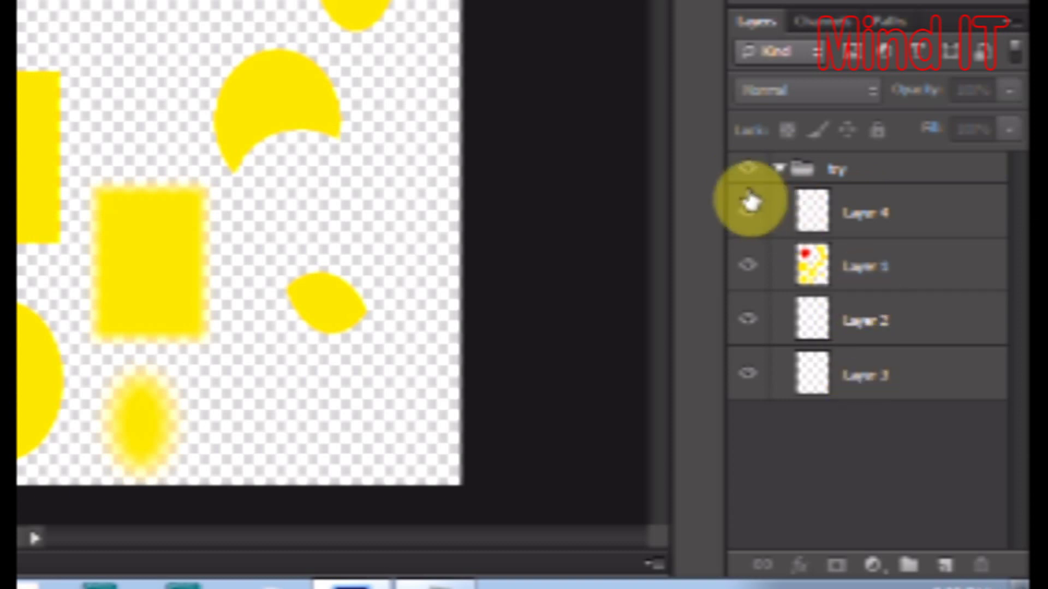
click(748, 210)
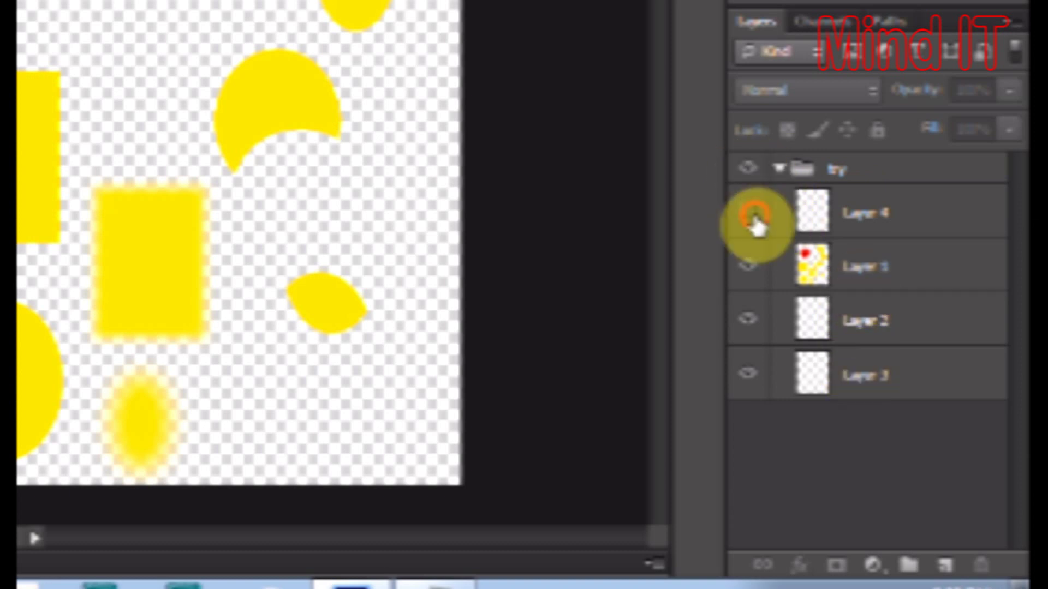
mouse_move(756, 223)
mouse_down()
mouse_move(755, 356)
mouse_move(754, 228)
mouse_up()
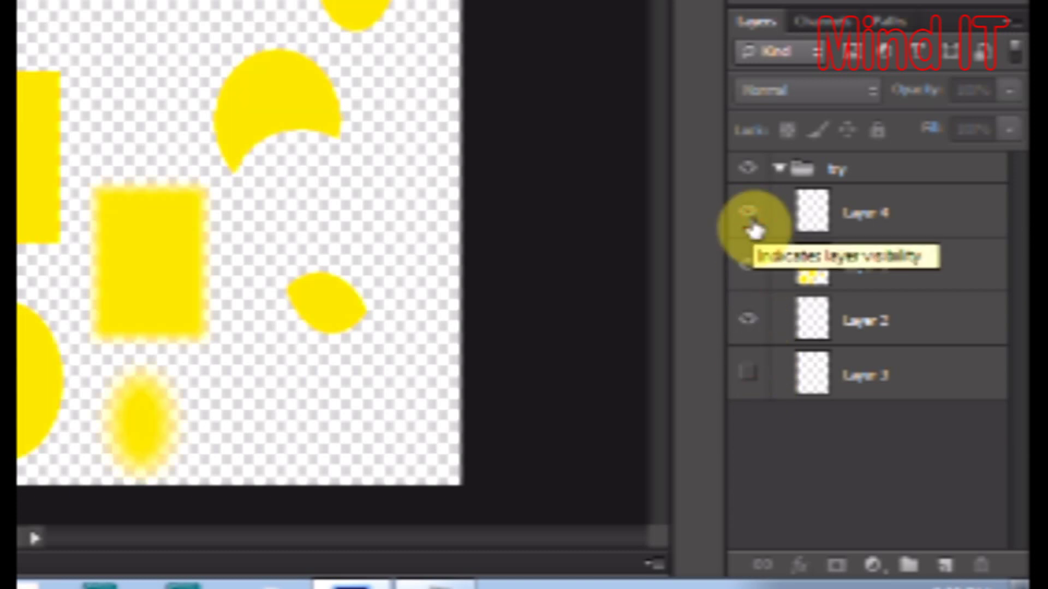
Apply Lock All to Layer 1 inside the try group
click(909, 271)
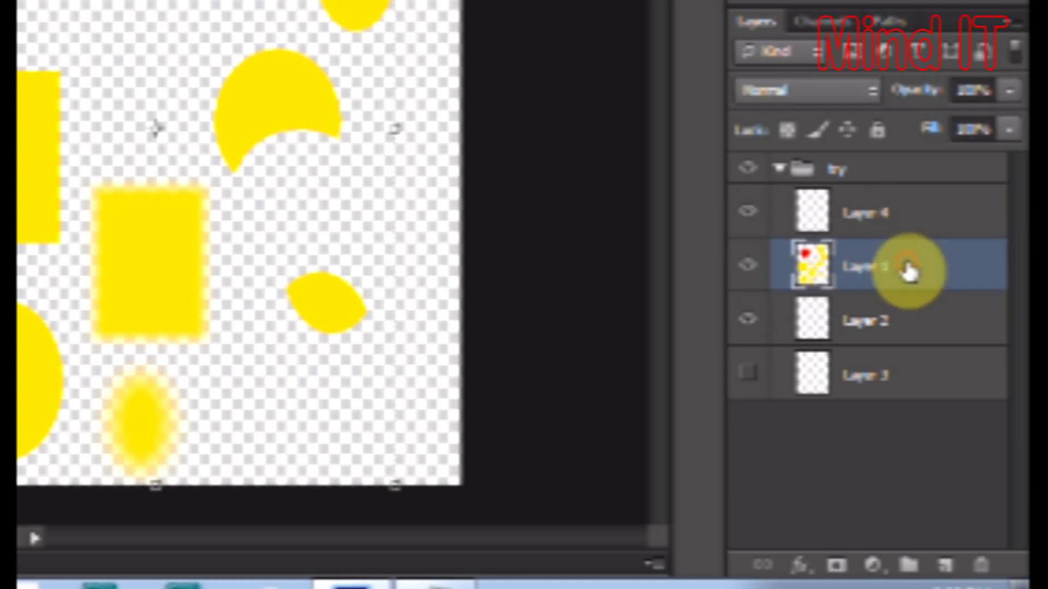
click(873, 134)
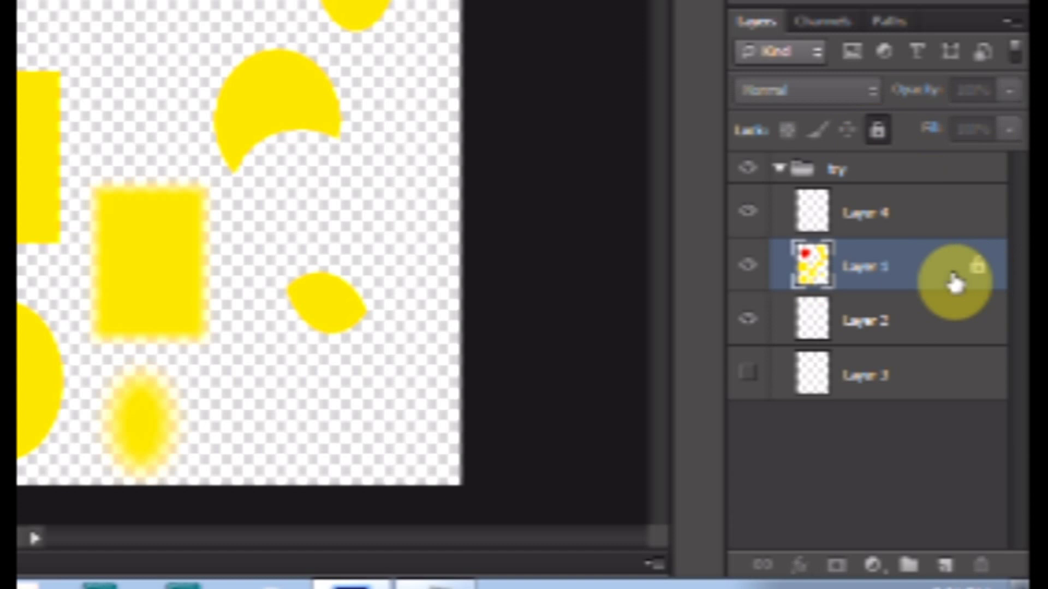
click(867, 218)
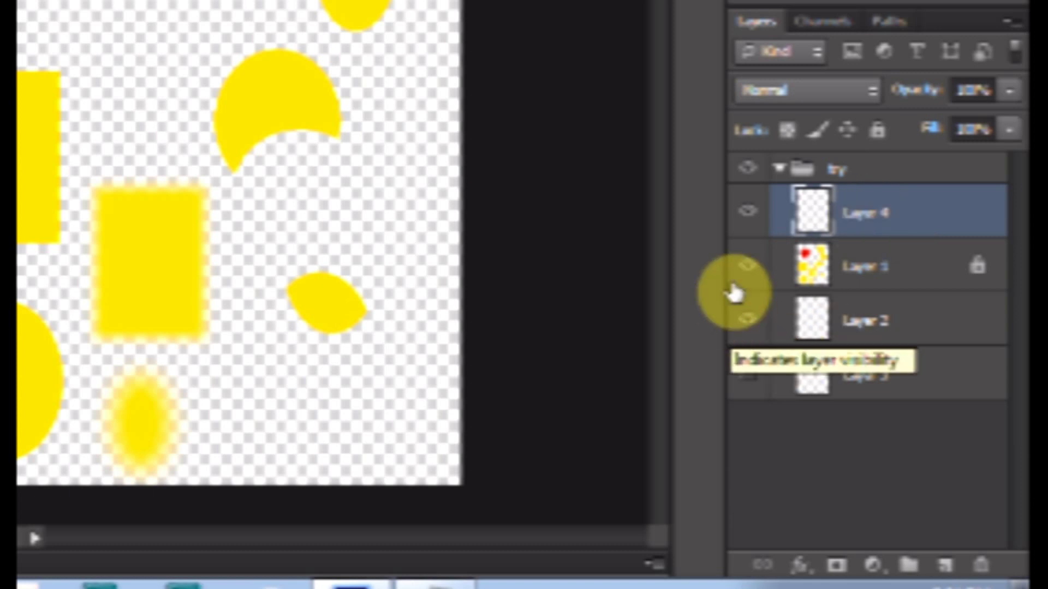
Hide Layer 1's yellow shapes and make Layer 3 visible again
click(747, 272)
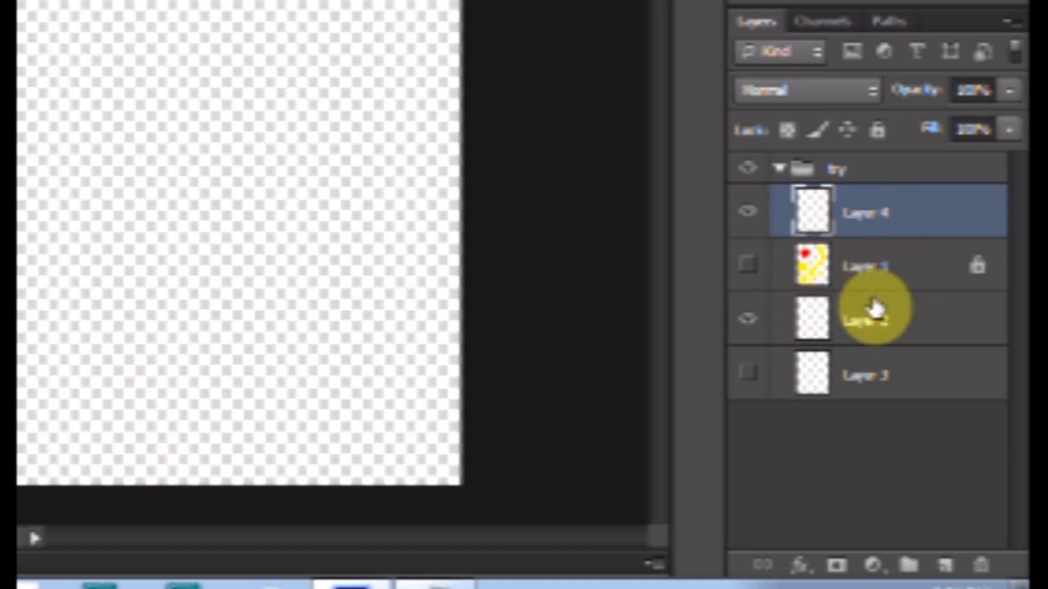
click(751, 374)
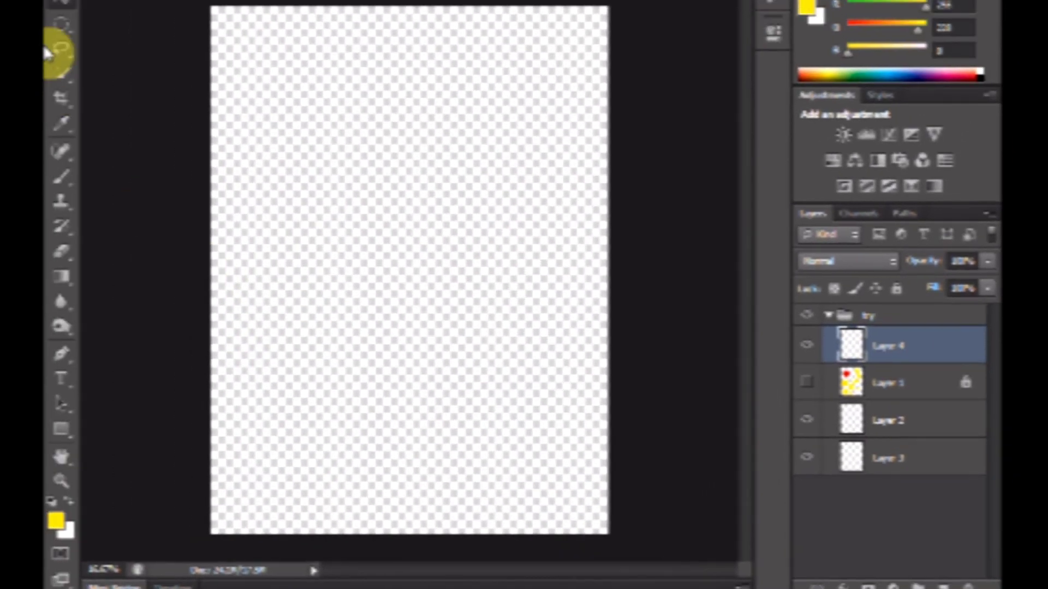
Draw an oval marquee near the canvas top-left on Layer 4 and fill it with black
click(63, 34)
drag(291, 107, 363, 210)
key(d)
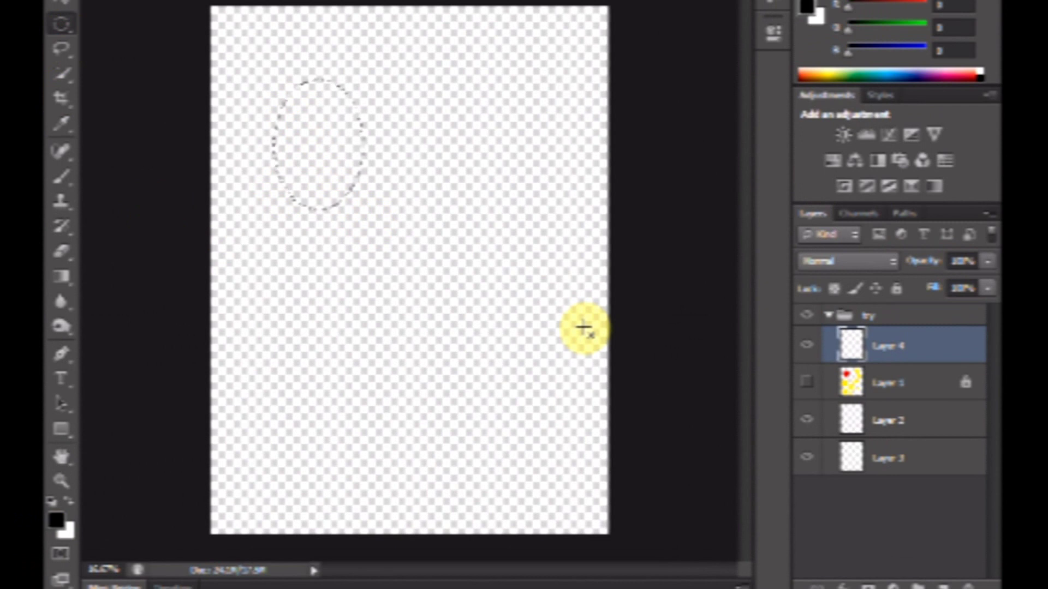
key(alt+BackSpace)
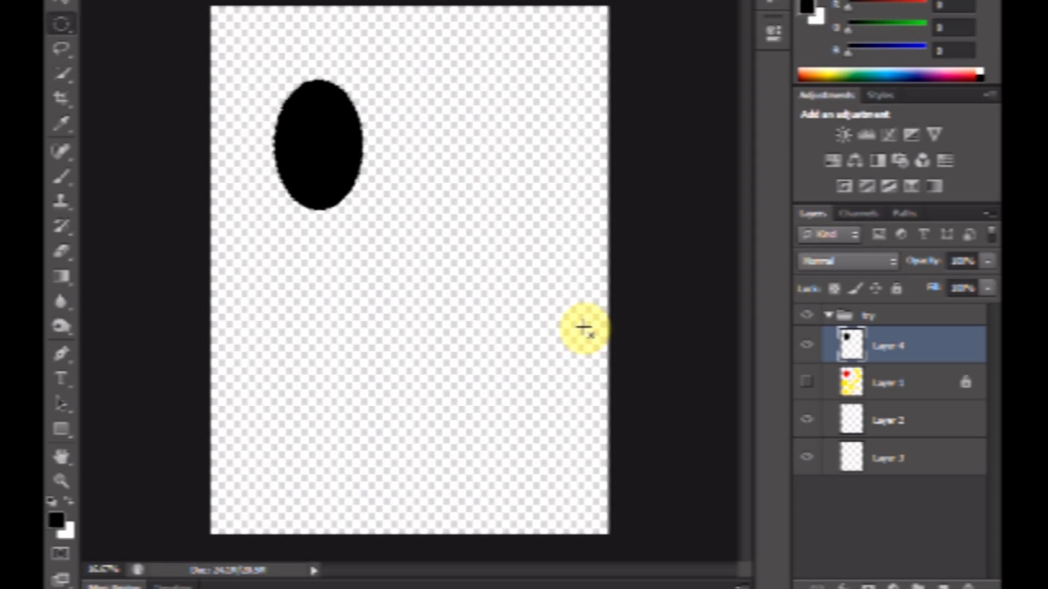
key(ctrl+z)
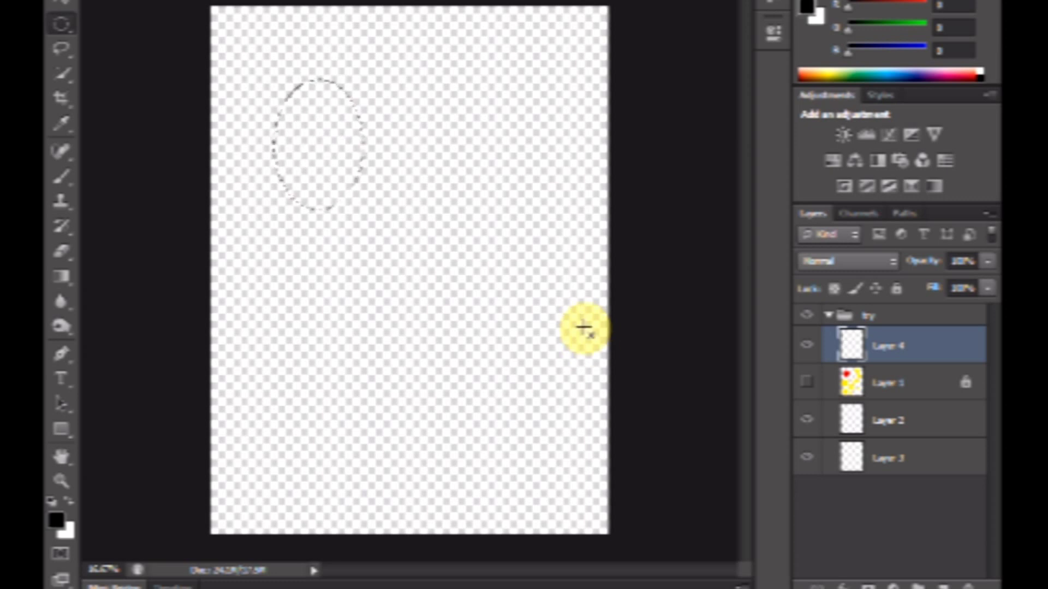
key(ctrl+z)
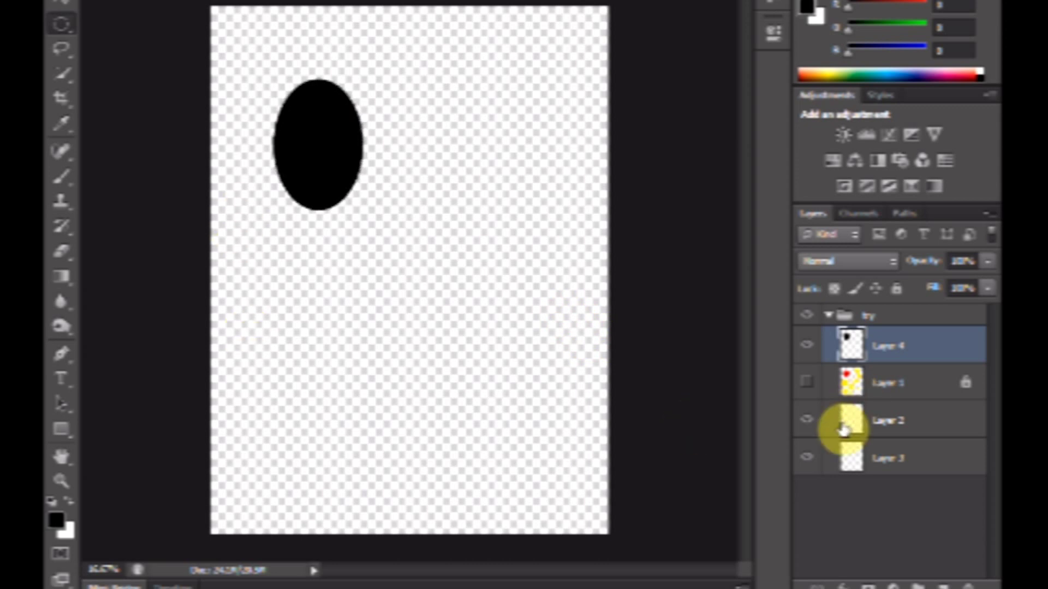
On Layer 2, draw a rectangular marquee right of the ellipse and fill it with white
click(898, 426)
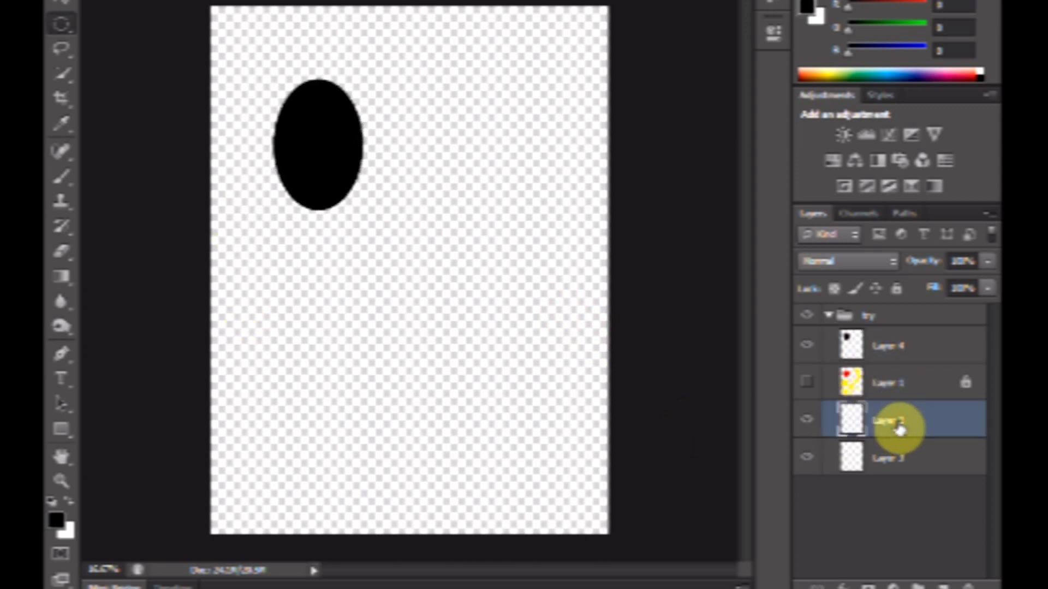
right_click(61, 28)
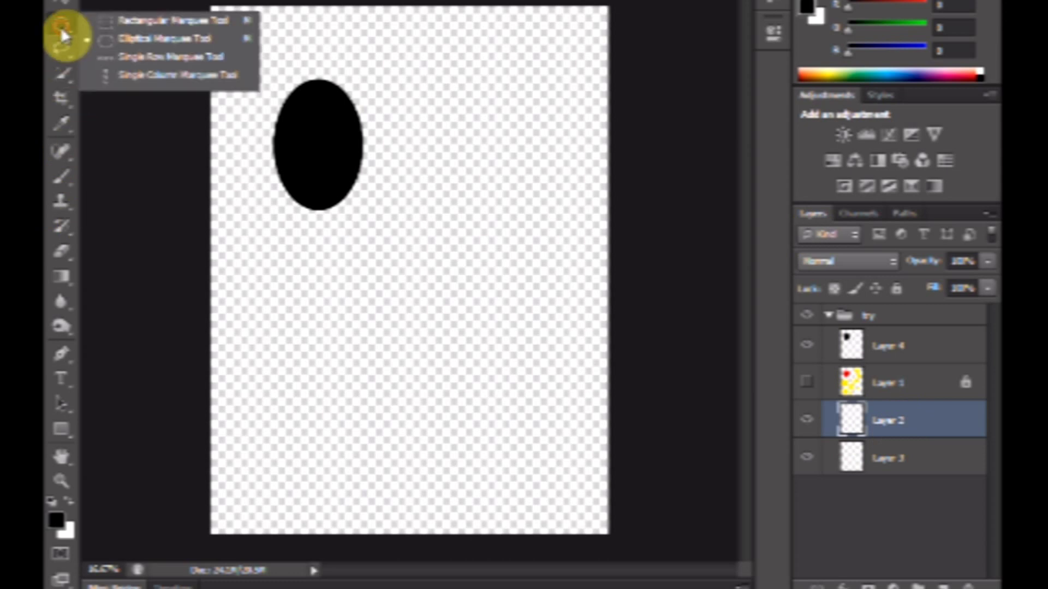
click(129, 38)
right_click(55, 25)
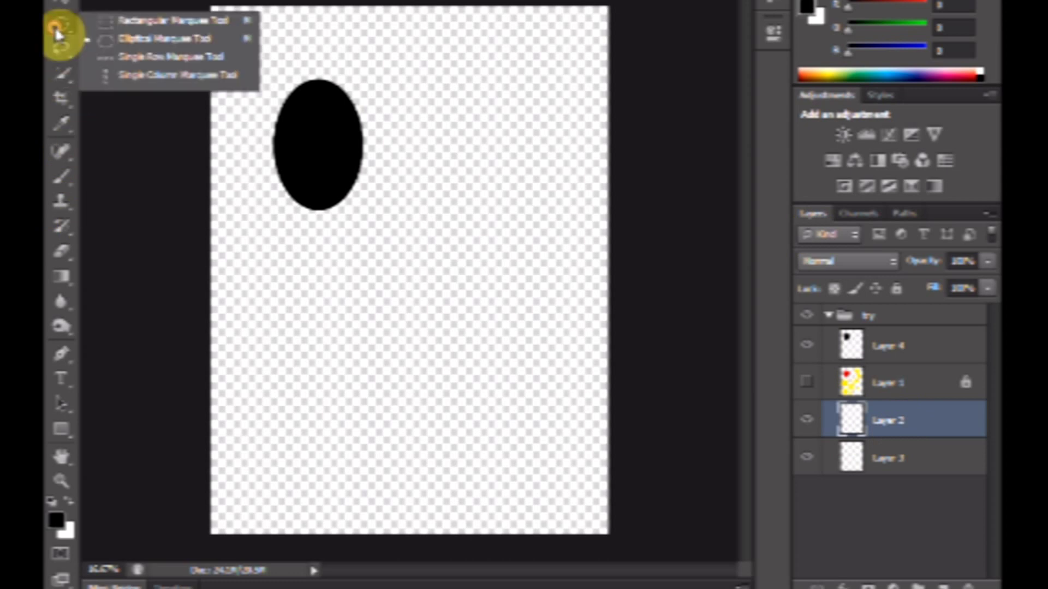
click(115, 22)
drag(412, 89, 507, 214)
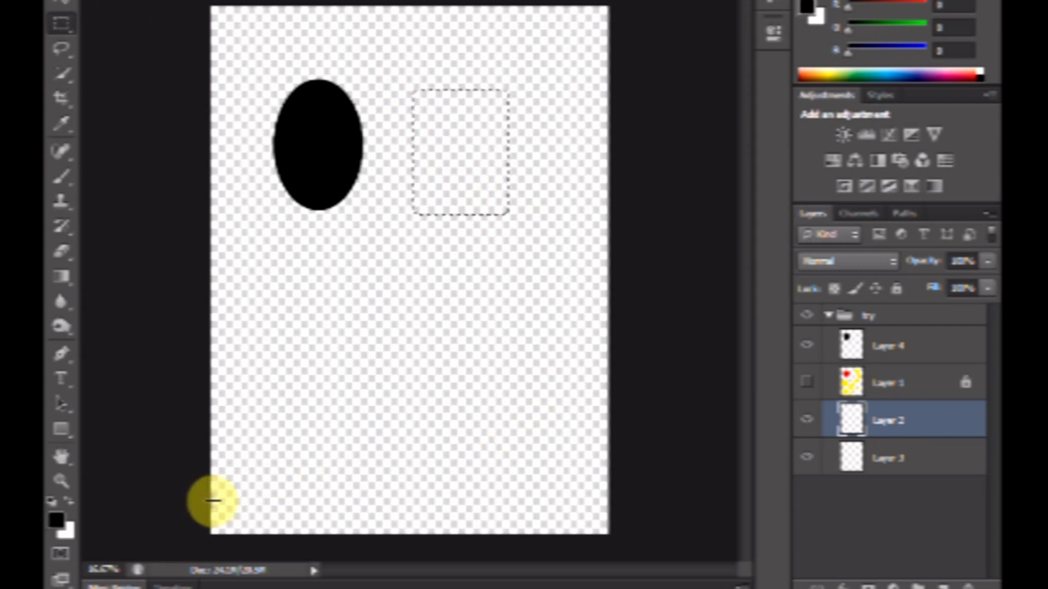
key(v)
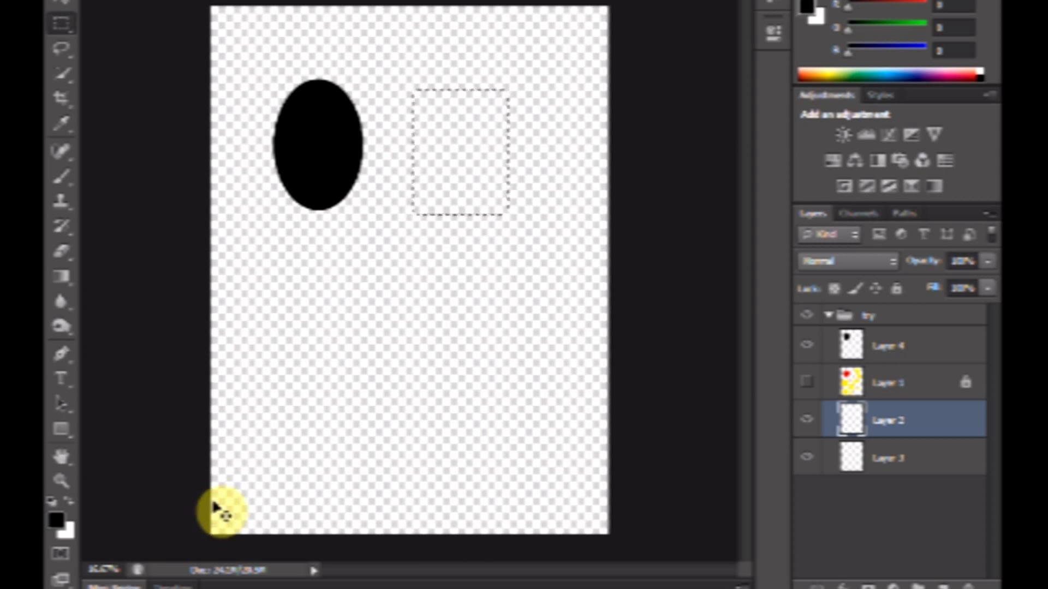
key(ctrl+BackSpace)
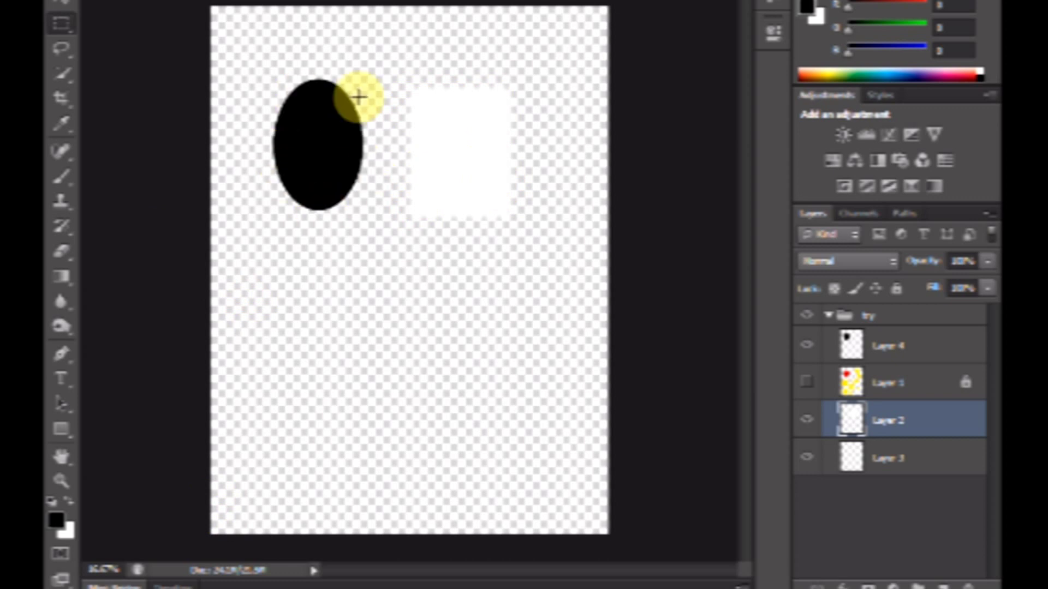
Clear the selection and briefly toggle the ellipse and rectangle layers' visibility to check them
click(54, 9)
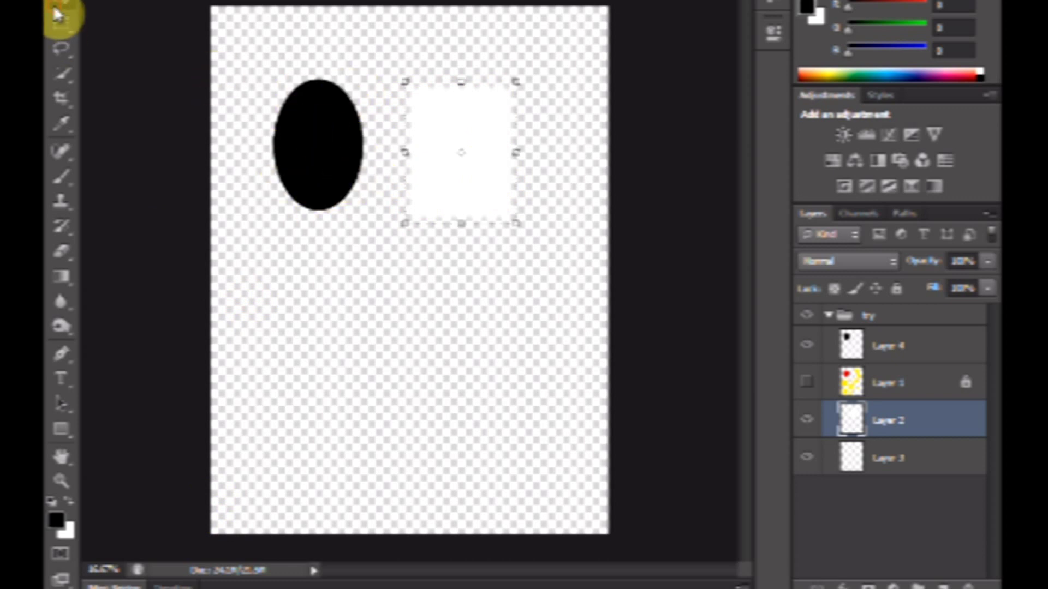
click(264, 232)
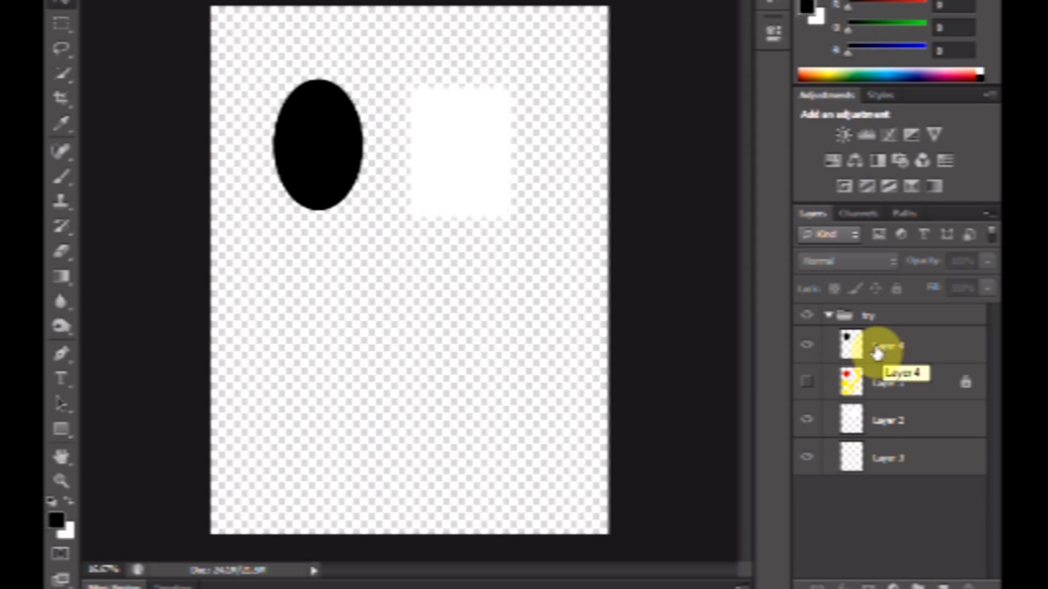
click(809, 349)
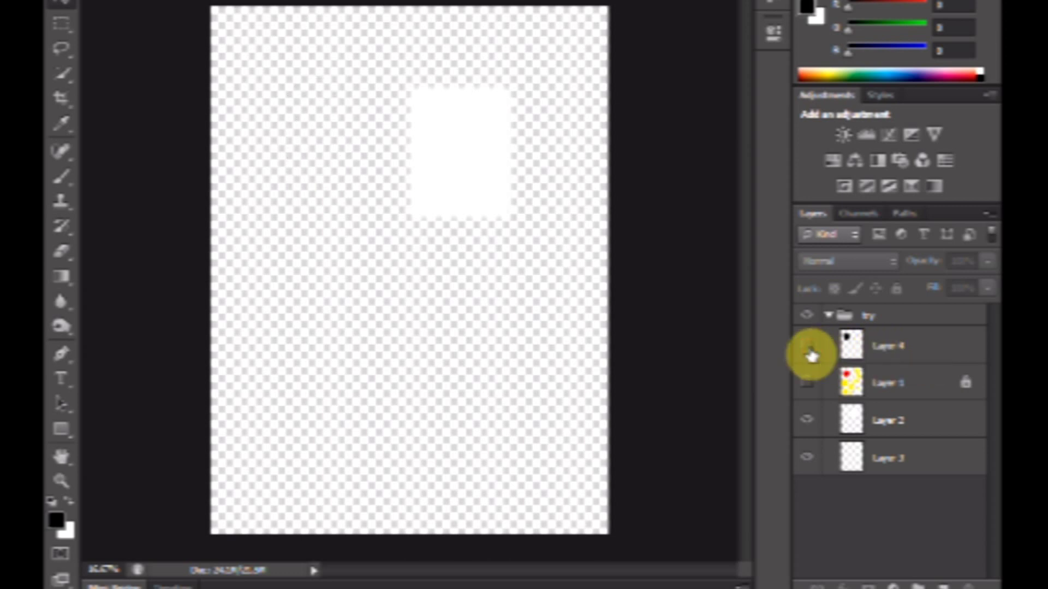
click(808, 349)
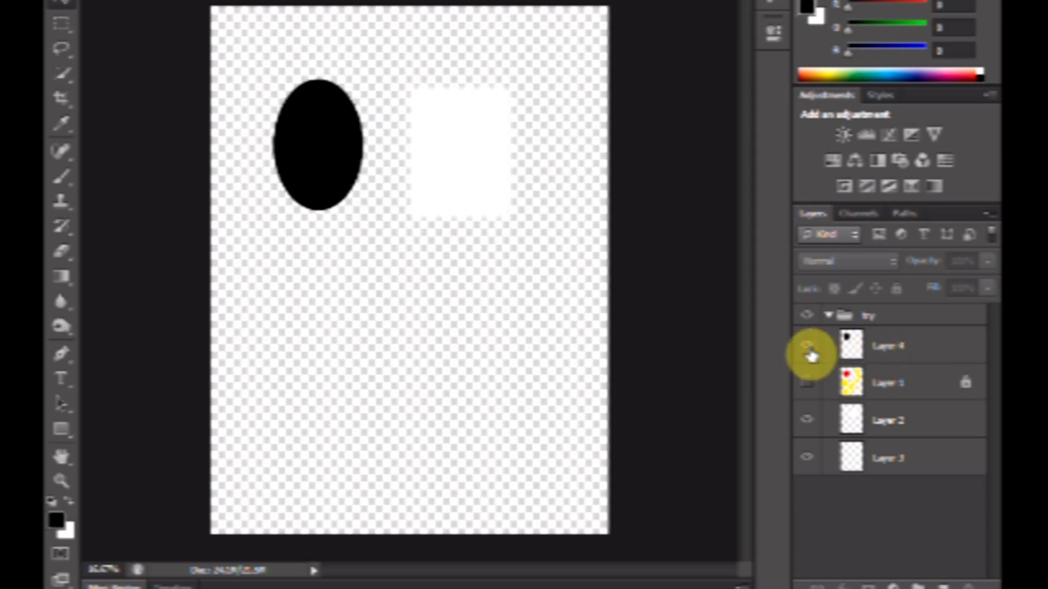
click(808, 420)
click(808, 420)
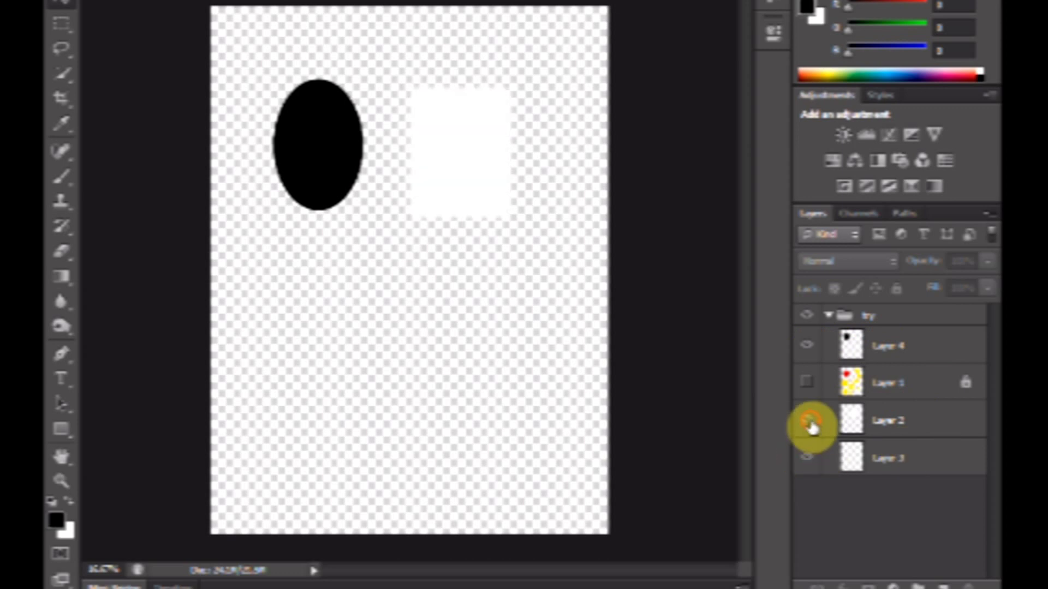
Nudge the white rectangle down and left with Shift+arrow keys until it sits beneath the ellipse
click(494, 204)
key(shift+Down)
key(shift+Down)
key(shift+Down)
key(shift+Down)
key(shift+Down)
key(shift+Down)
key(shift+Down)
key(shift+Down)
key(shift+Down)
key(shift+Down)
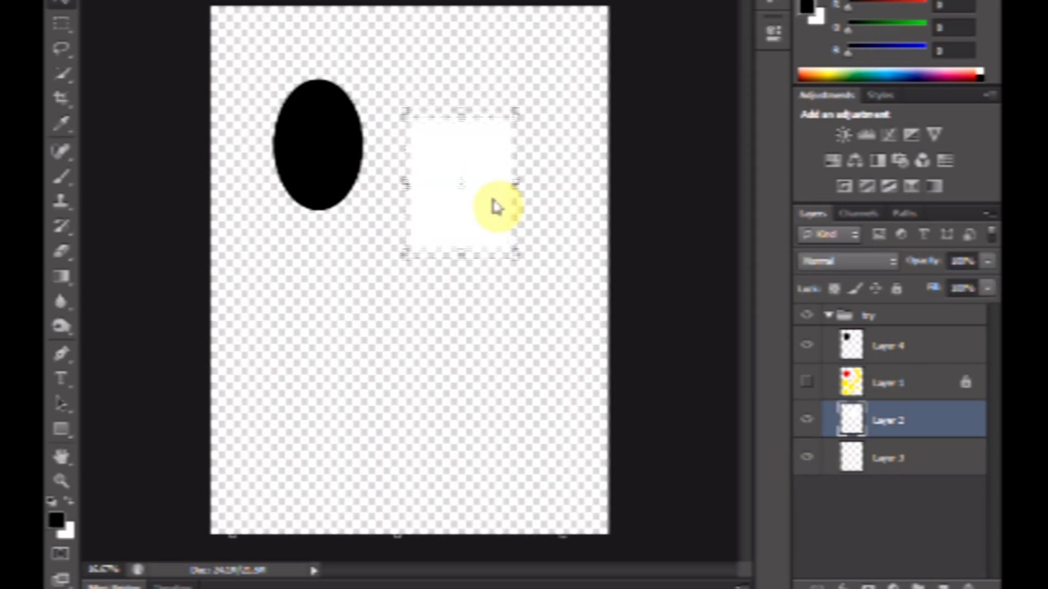
key(shift+Down)
key(shift+Down)
key(shift+Down)
key(shift+Down)
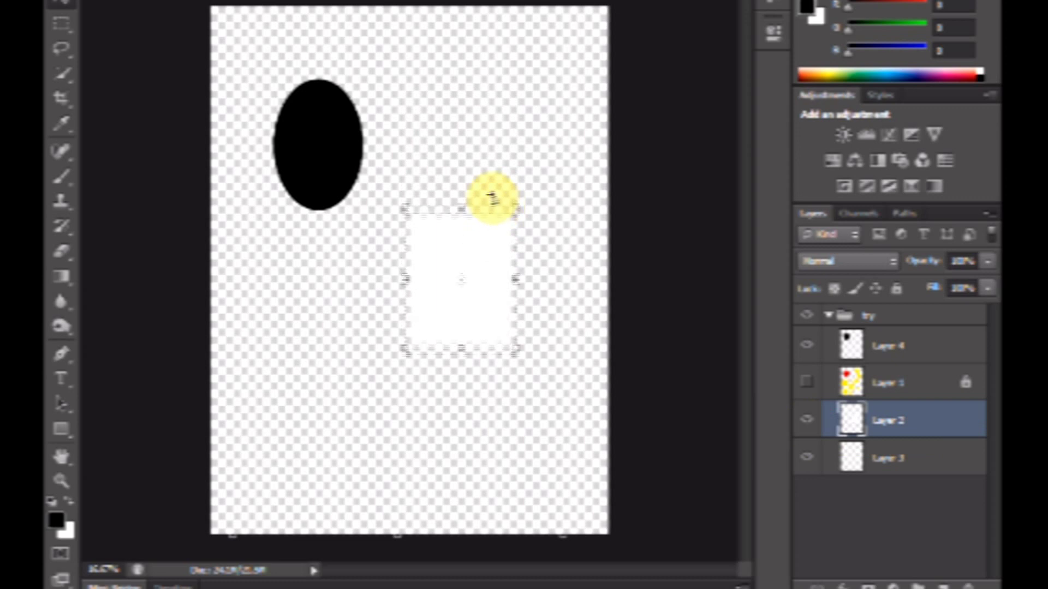
key(shift+Left)
key(shift+Left)
key(shift+Left)
key(shift+Left)
key(shift+Left)
key(shift+Left)
key(shift+Left)
key(shift+Left)
key(shift+Left)
key(shift+Left)
key(shift+Left)
key(shift+Left)
key(shift+Left)
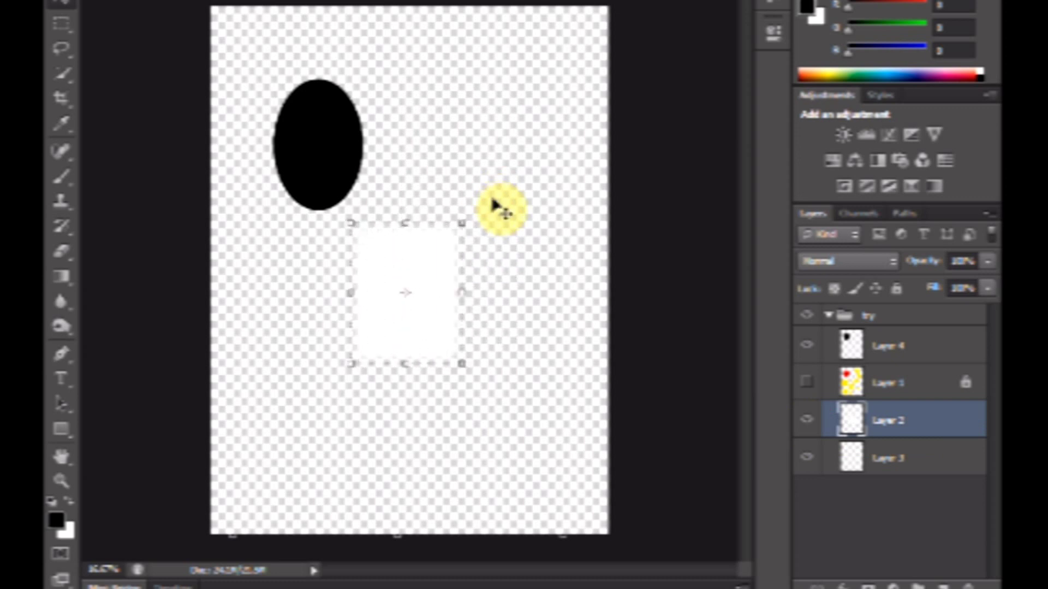
key(shift+Left)
key(shift+Left)
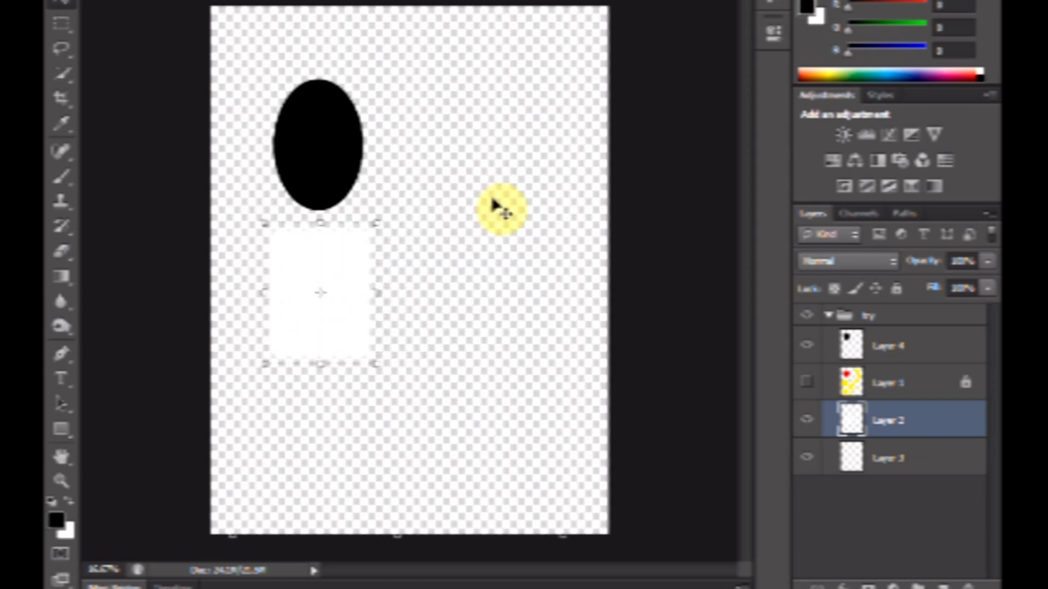
click(362, 171)
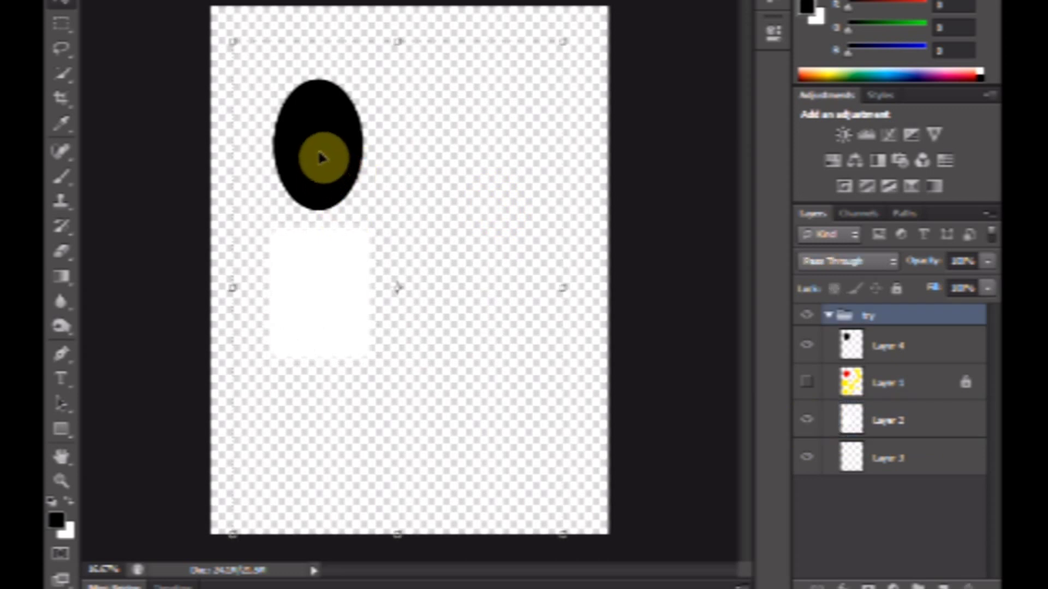
click(891, 384)
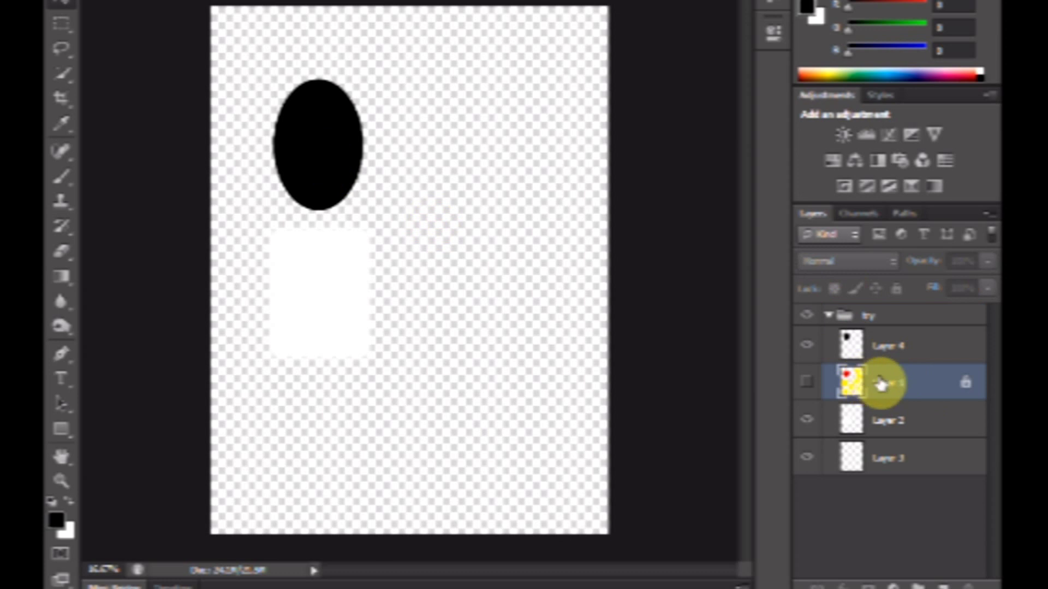
click(884, 347)
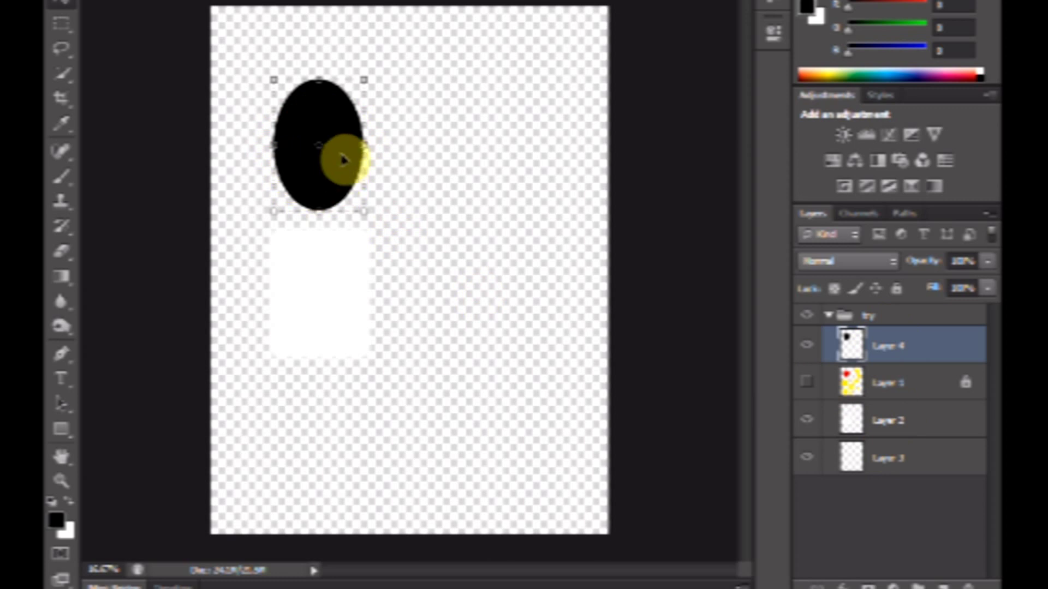
click(883, 461)
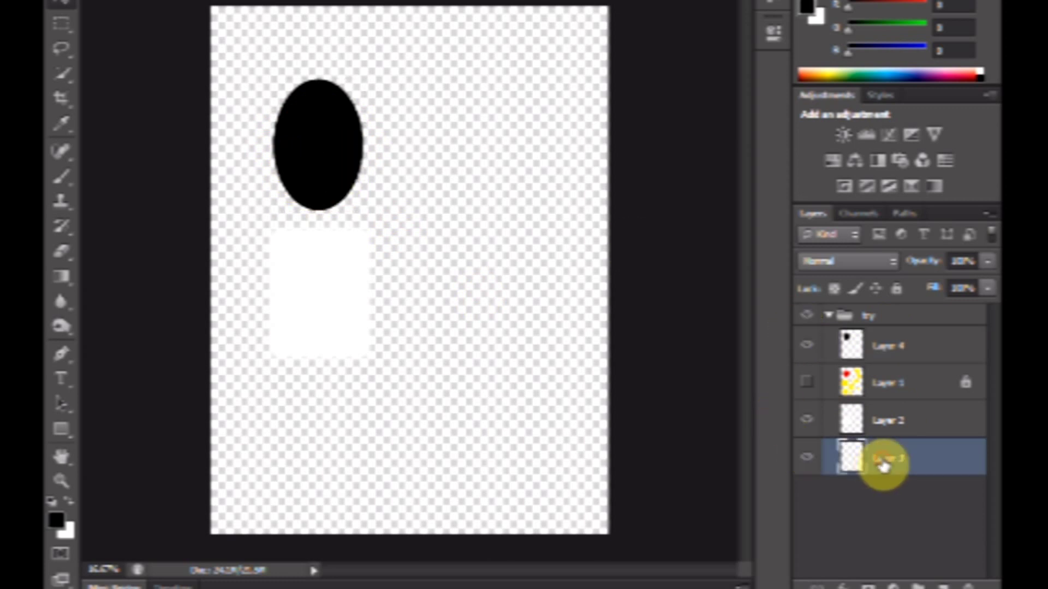
drag(322, 312, 338, 317)
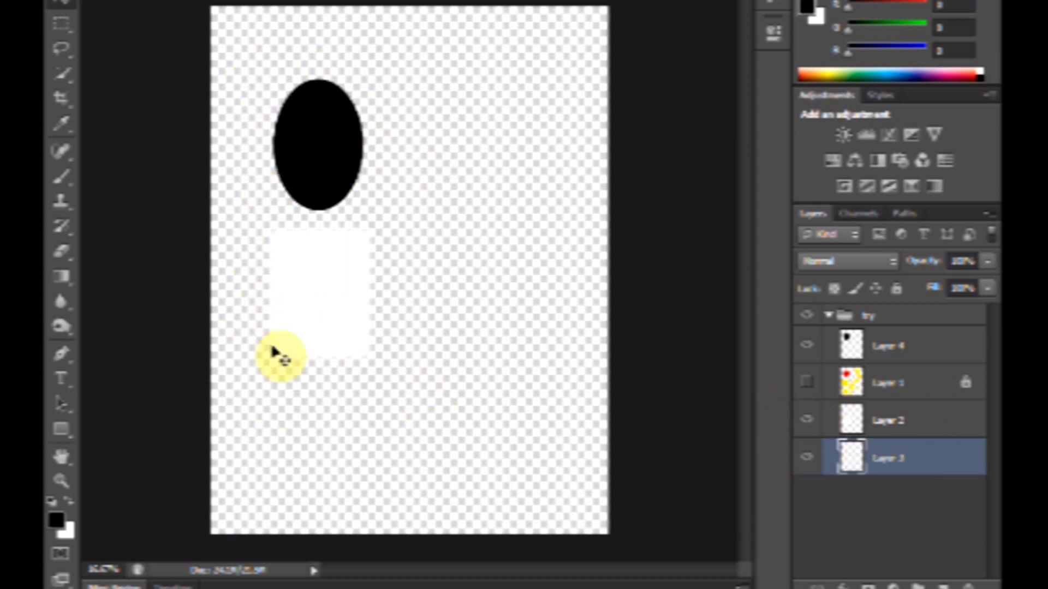
click(441, 352)
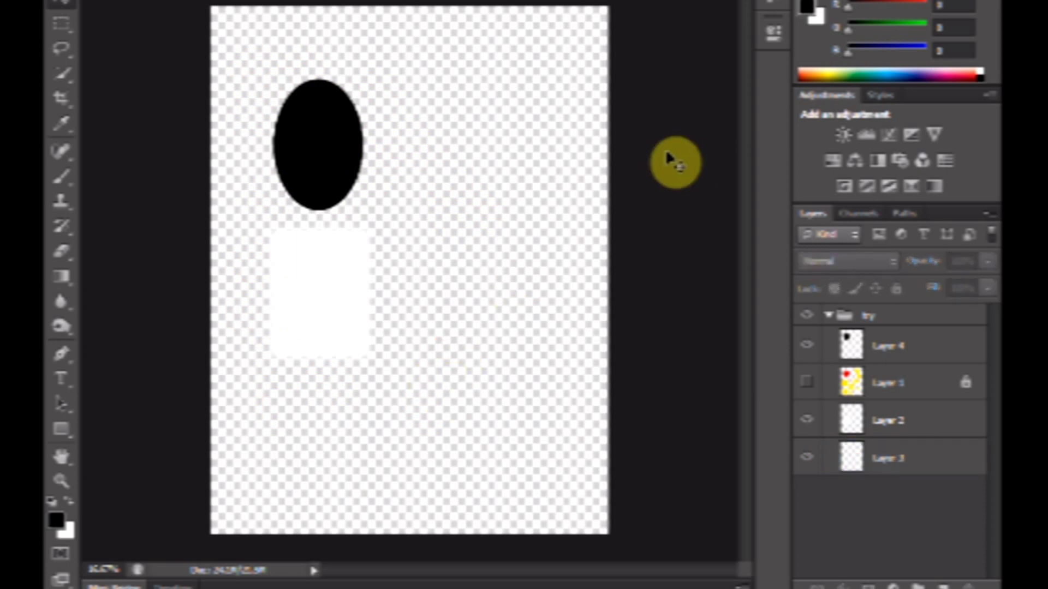